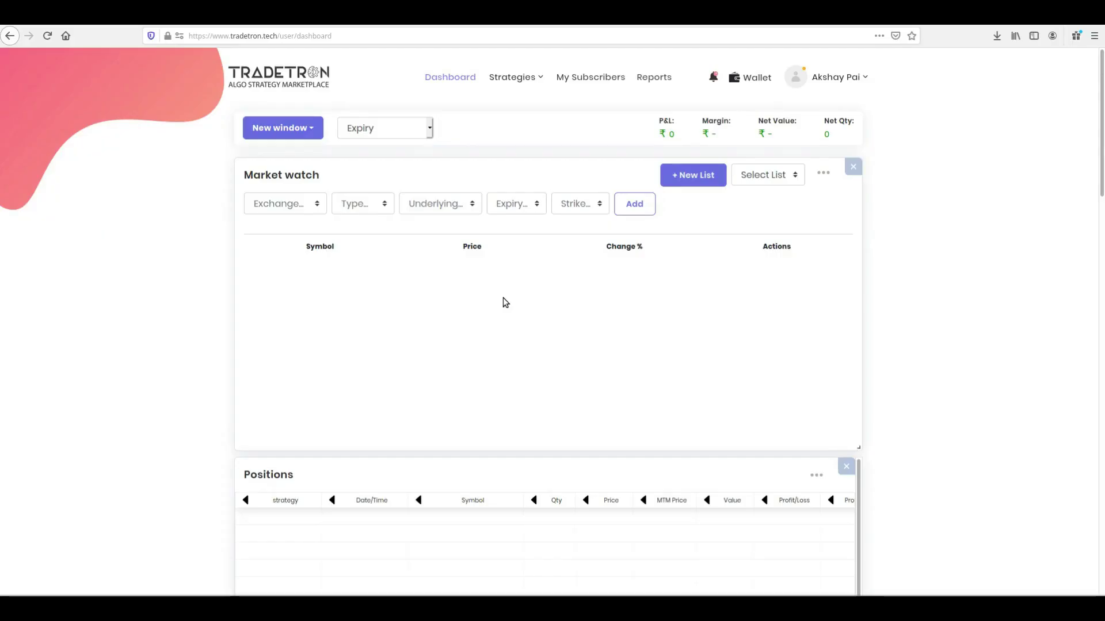
- Start a new strategy named 'Supertrend Short'
mouse_move(525, 79)
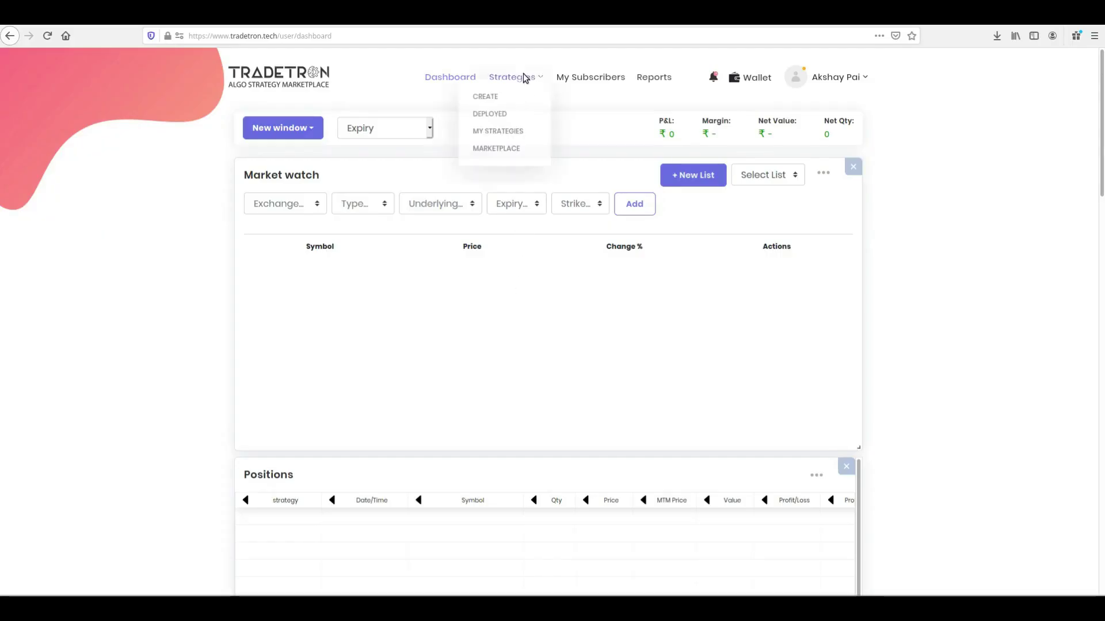
left_click(511, 104)
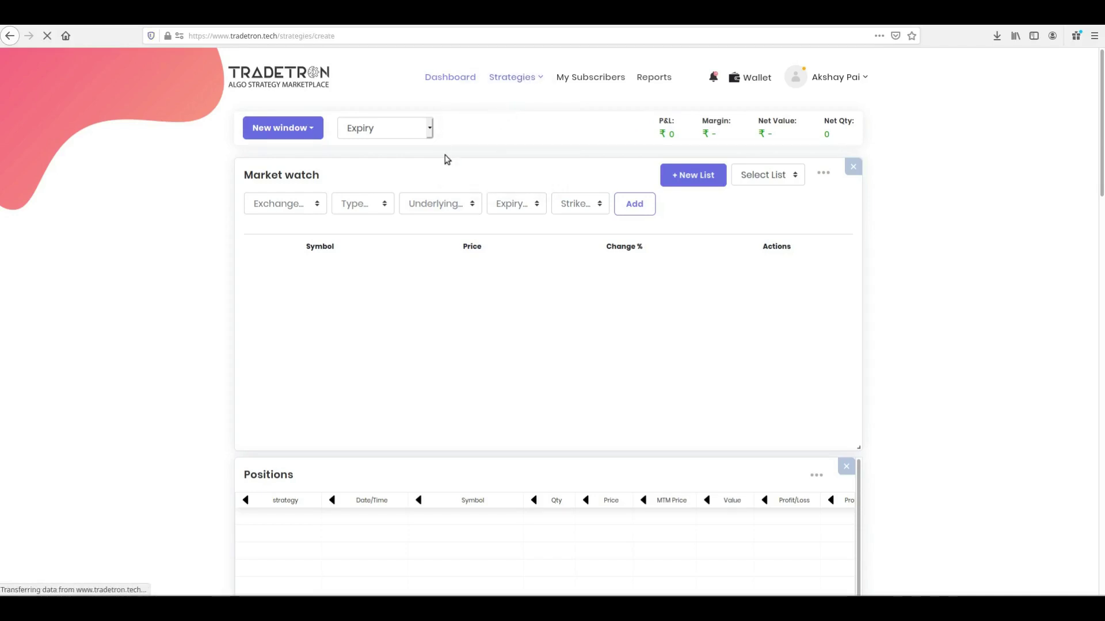
left_click(335, 226)
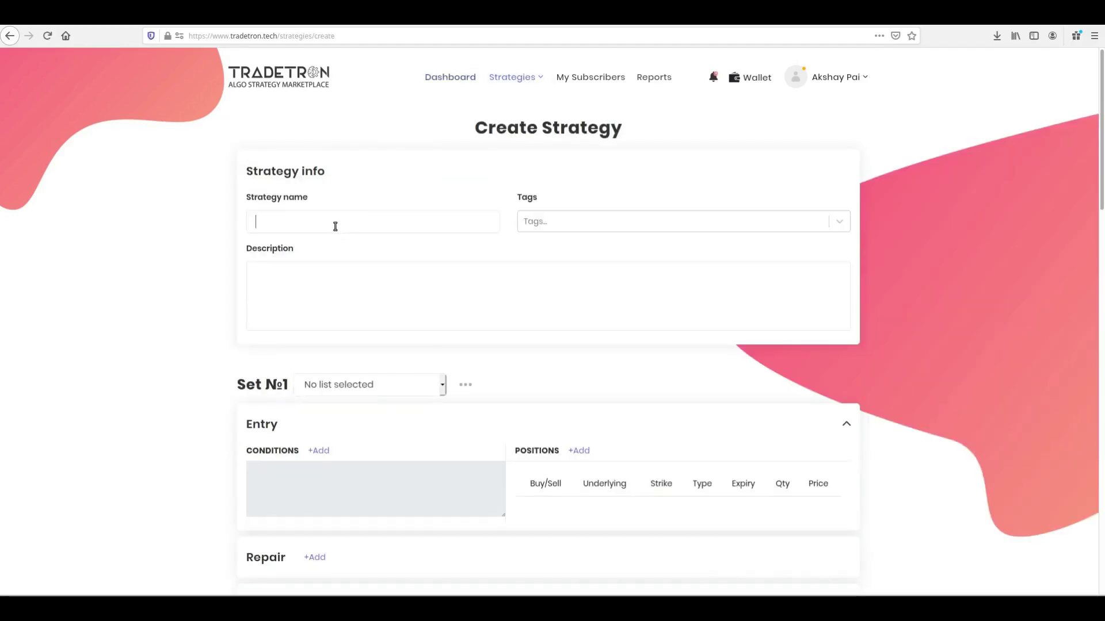
type("Supe")
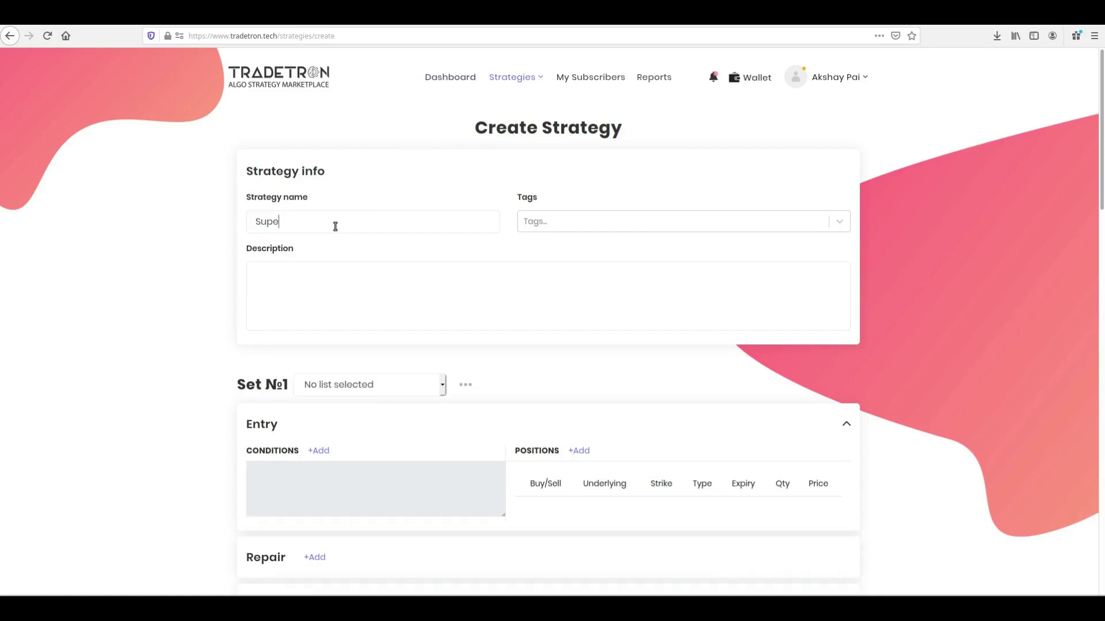
type("rtrend Short")
- Add the Momentum tag and enter 'NA' as the strategy description
left_click(551, 223)
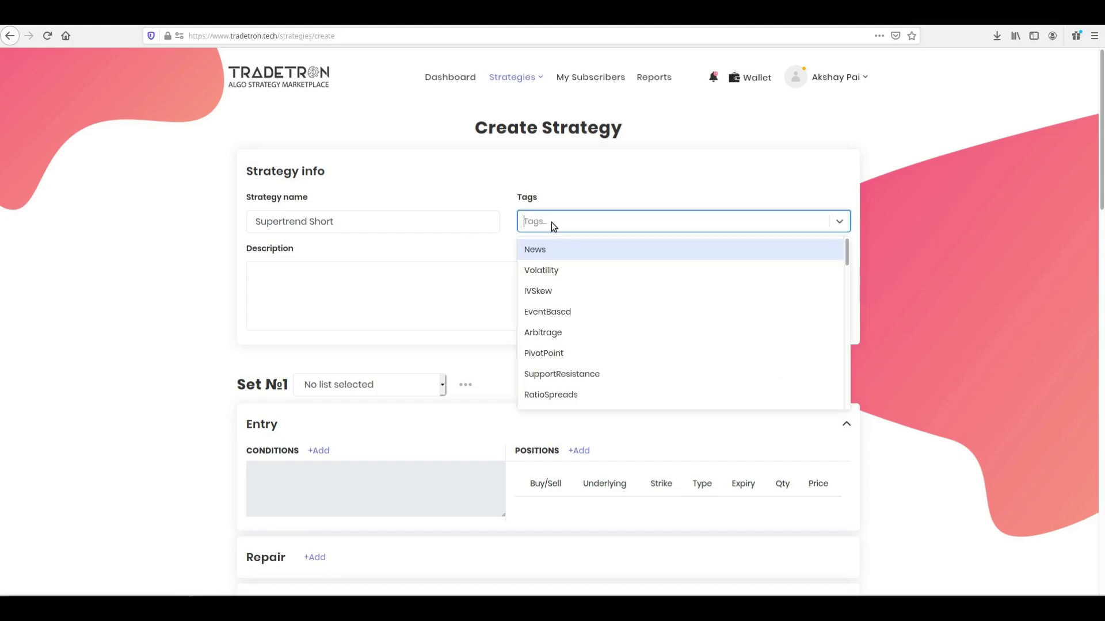
type("mom")
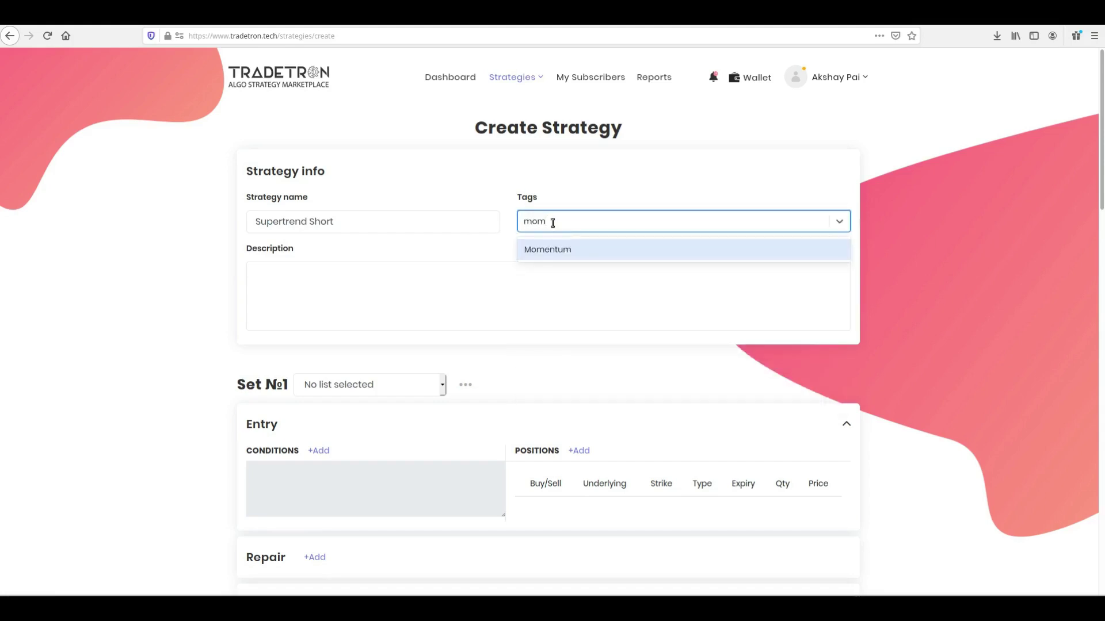
left_click(562, 245)
left_click(364, 290)
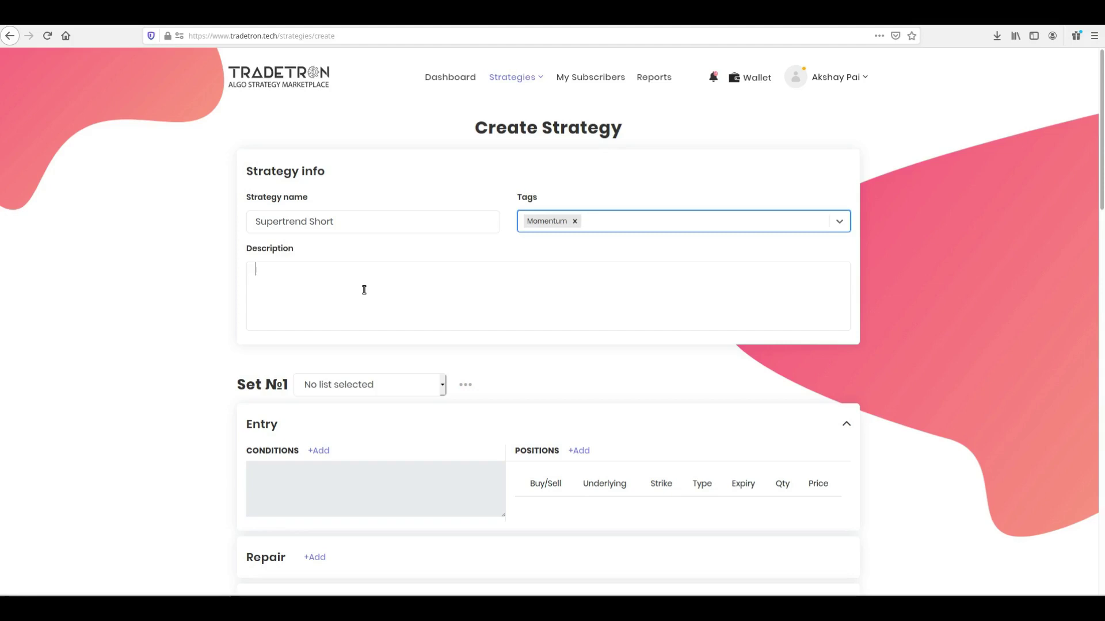
type("NA")
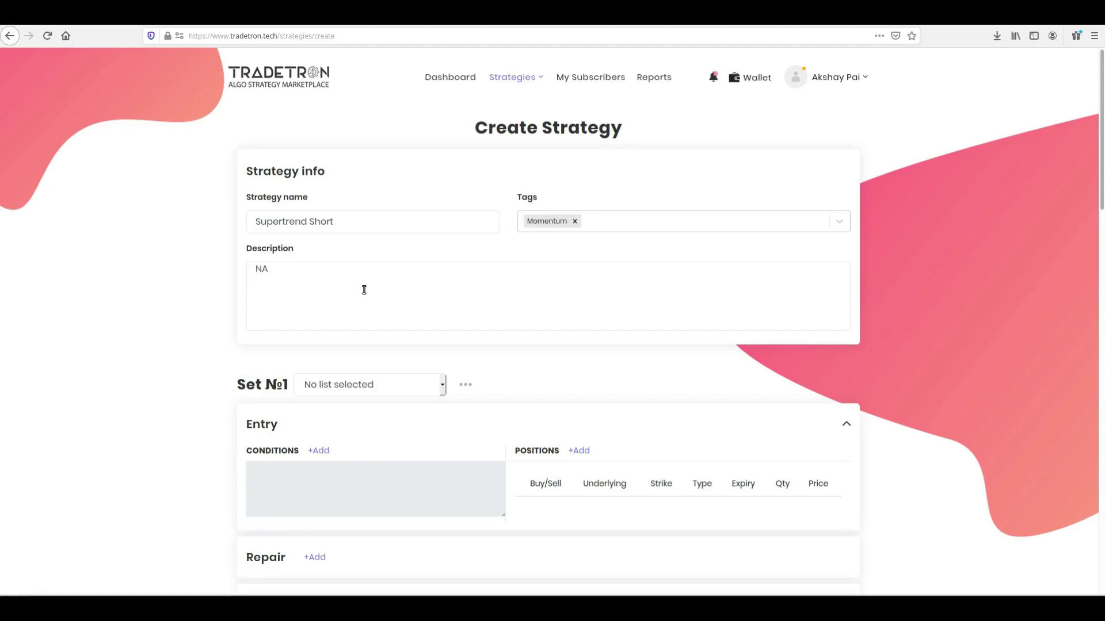
- Choose My_Supertrend_Short as Set №1's instrument list
scroll(364, 290, "down", 4)
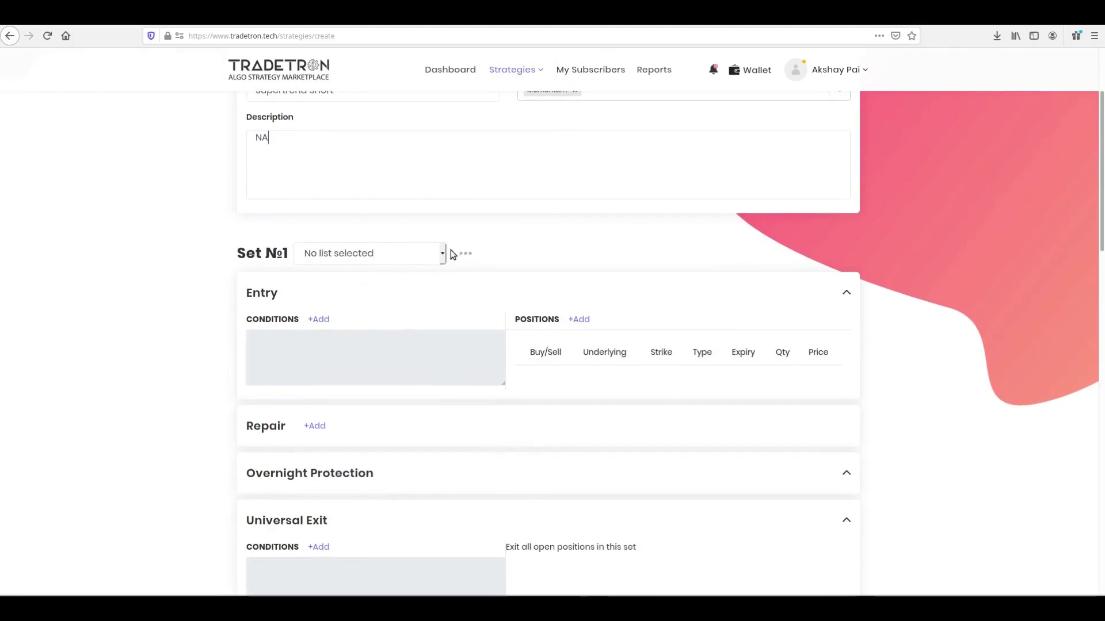
left_click(443, 253)
scroll(372, 348, "down", 3)
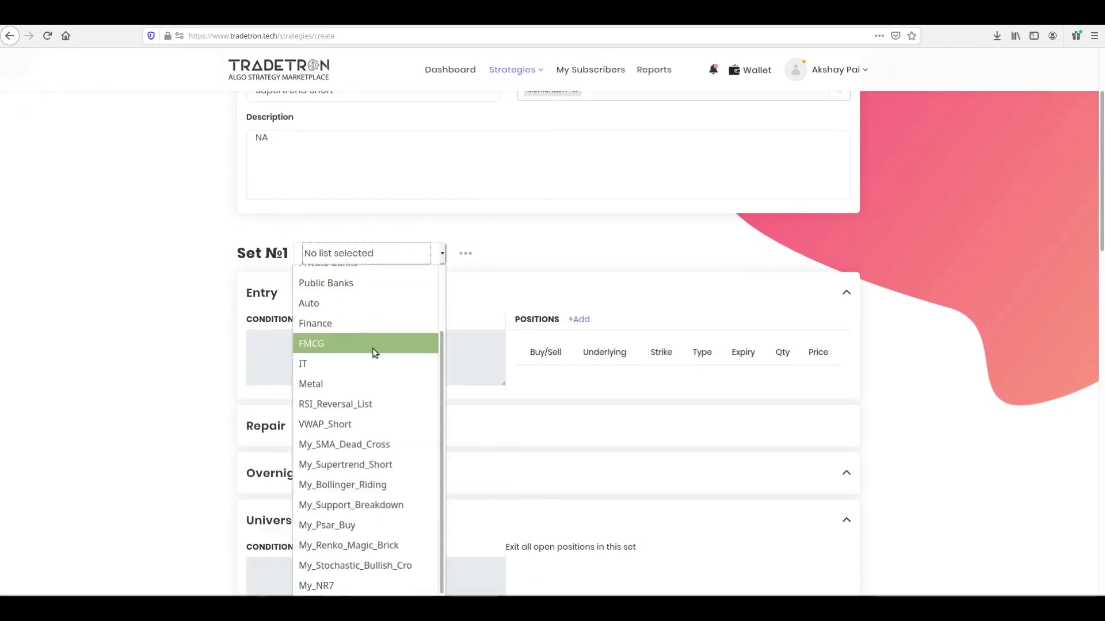
left_click(367, 467)
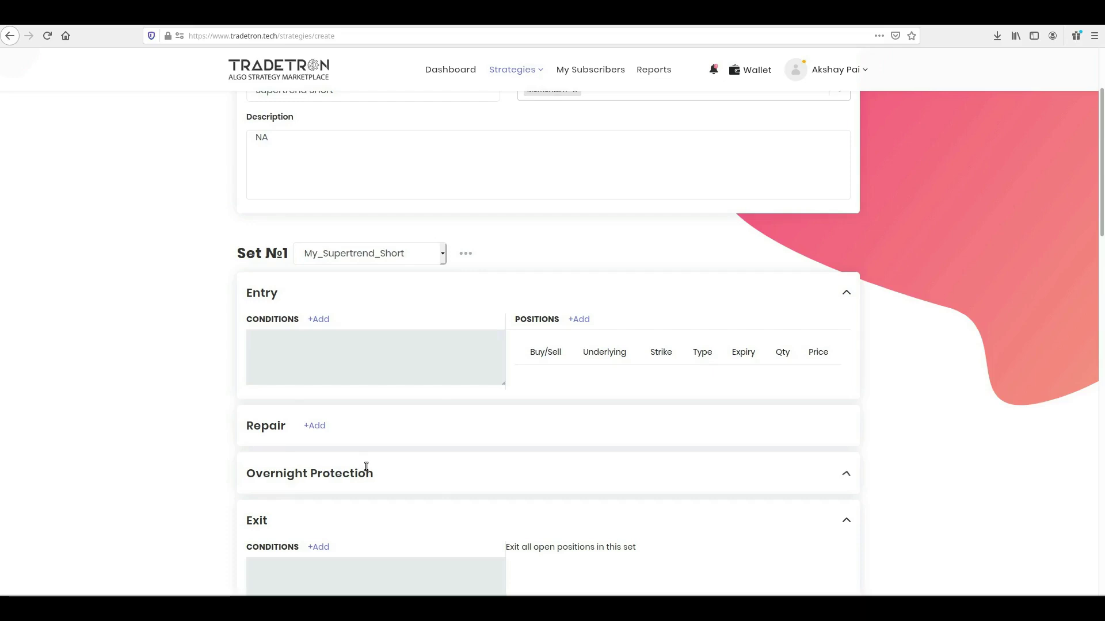
scroll(233, 315, "down", 3)
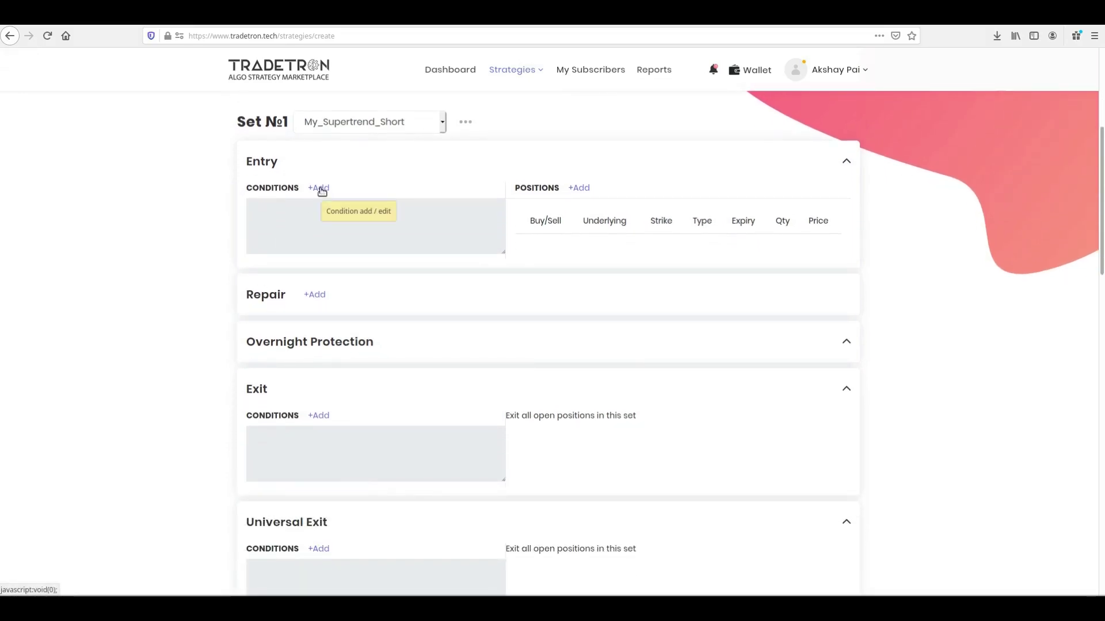
- Build an entry condition: Position keyword Cross at -1 between SUPERTREND and CLOSE
left_click(320, 189)
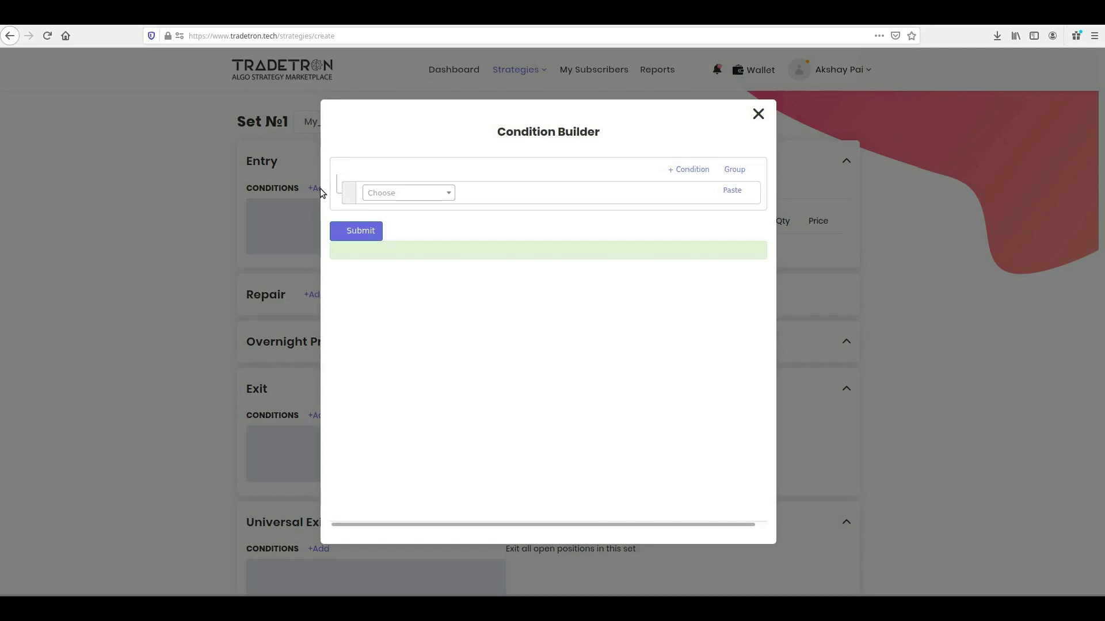
left_click(429, 199)
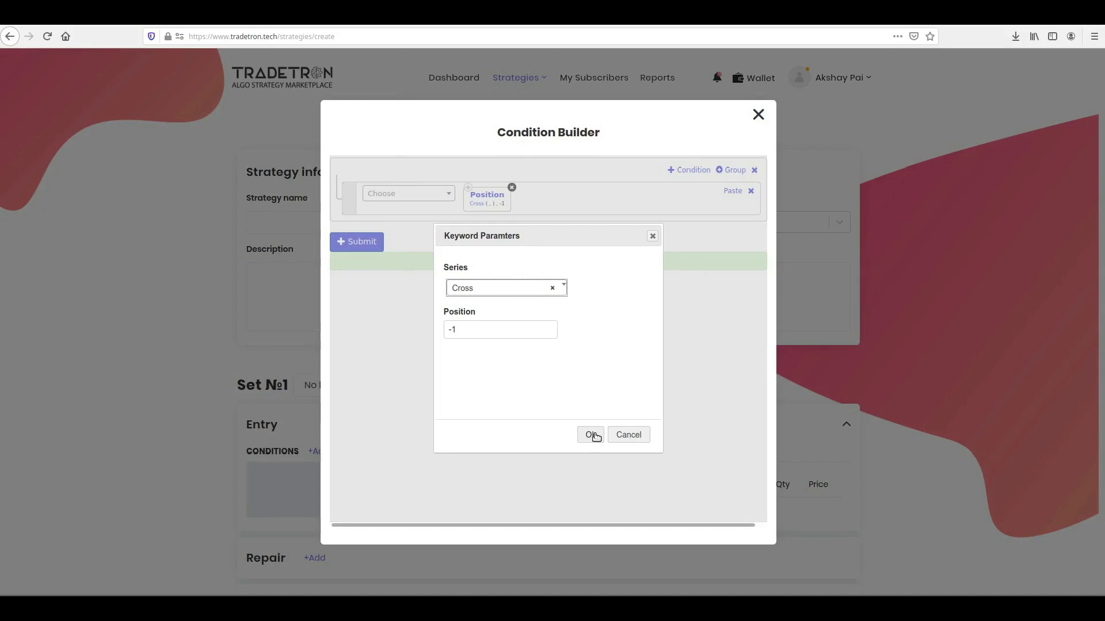
left_click(593, 436)
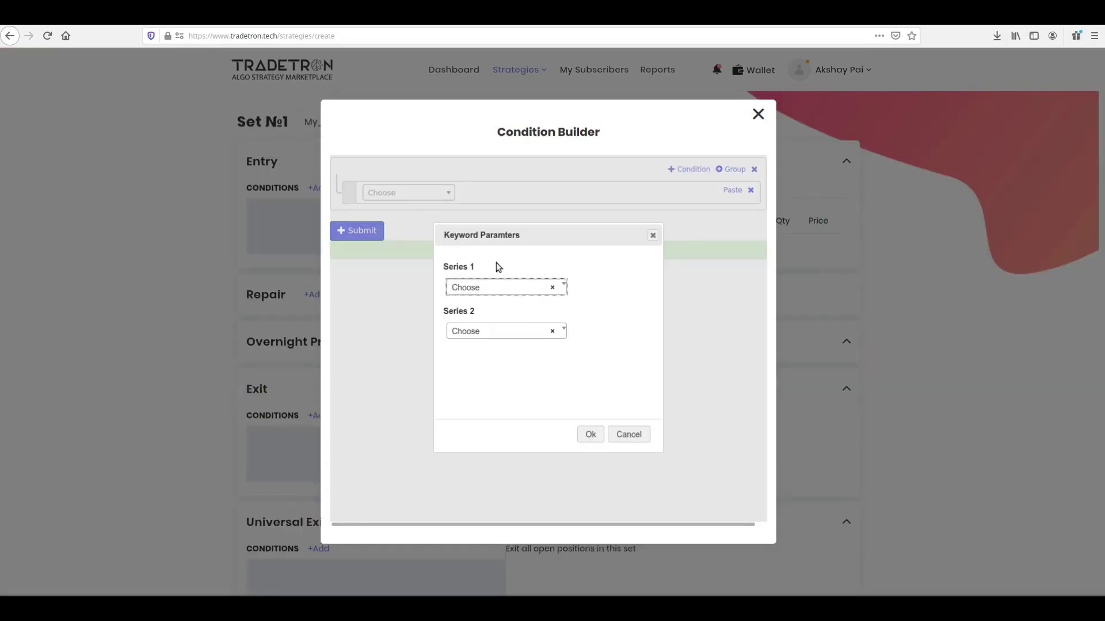
left_click(506, 288)
type("super")
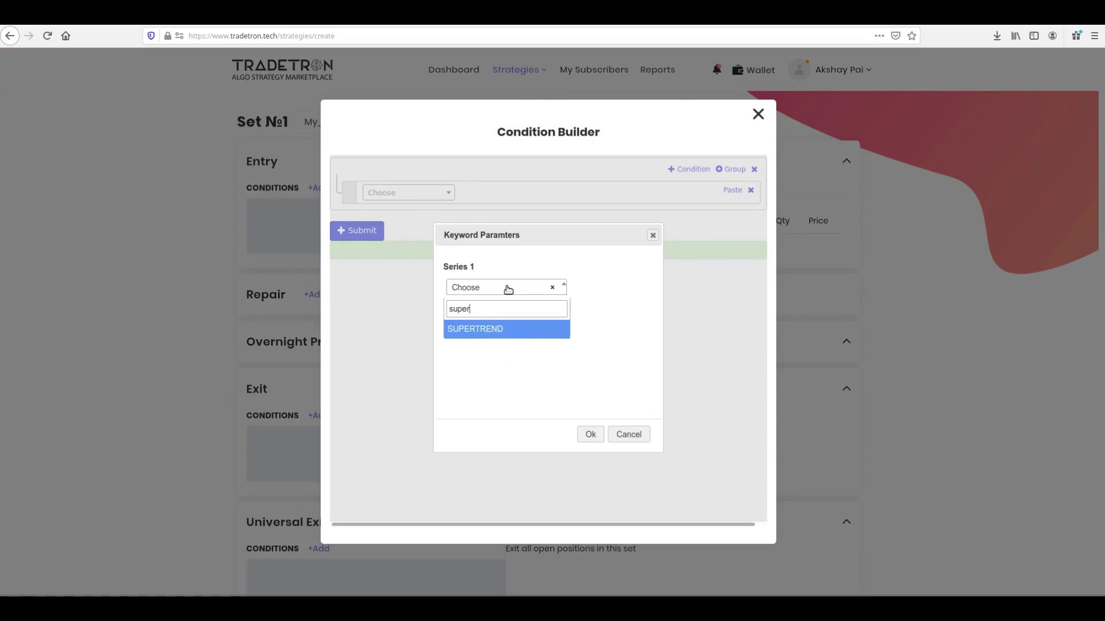
key("Return")
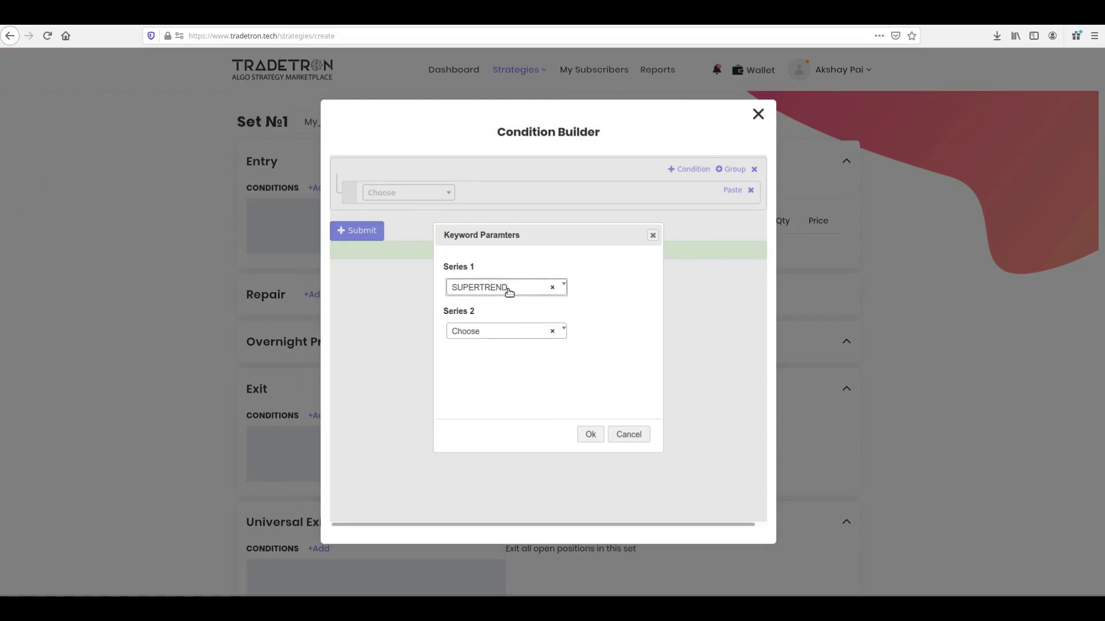
left_click(517, 337)
type("close")
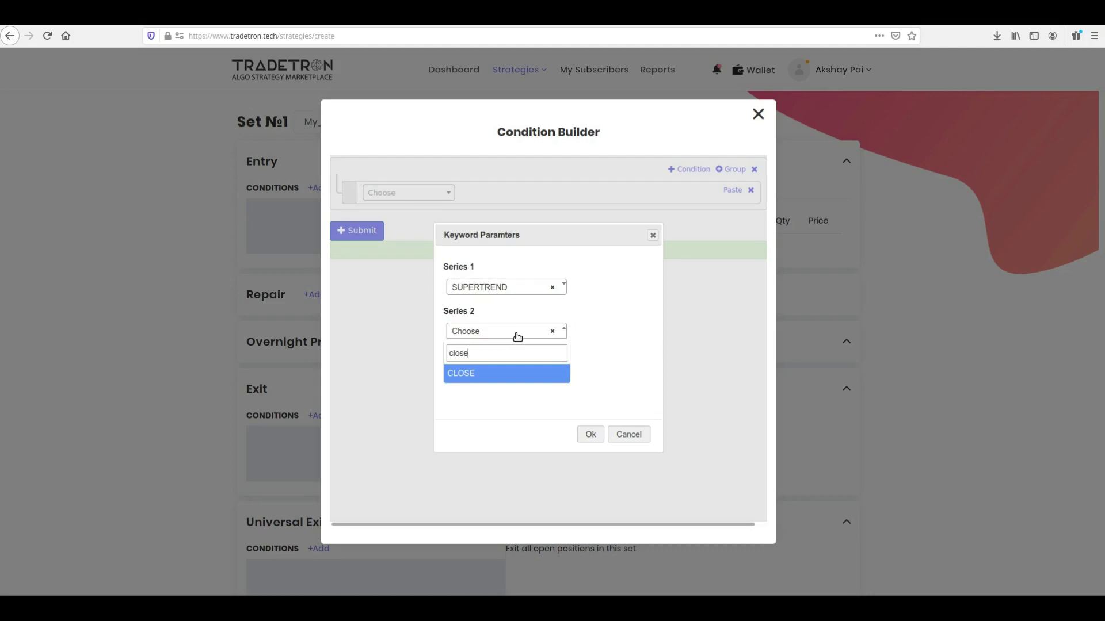
key("Return")
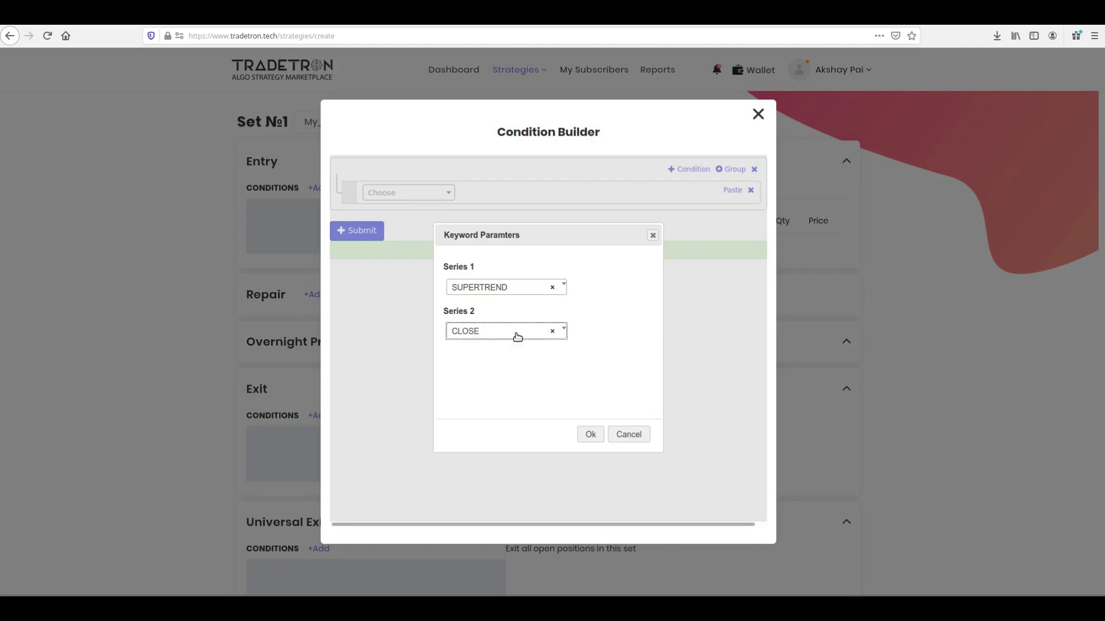
left_click(590, 434)
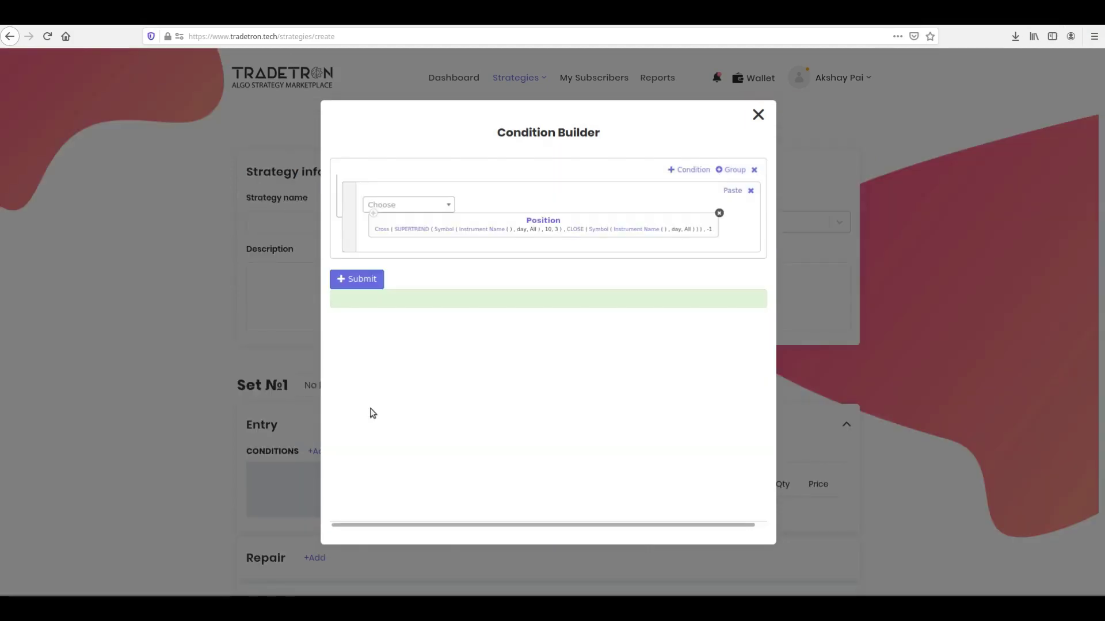
- Change the SUPERTREND parameters to period 5 and multiplier 1
left_click(410, 231)
double_click(510, 331)
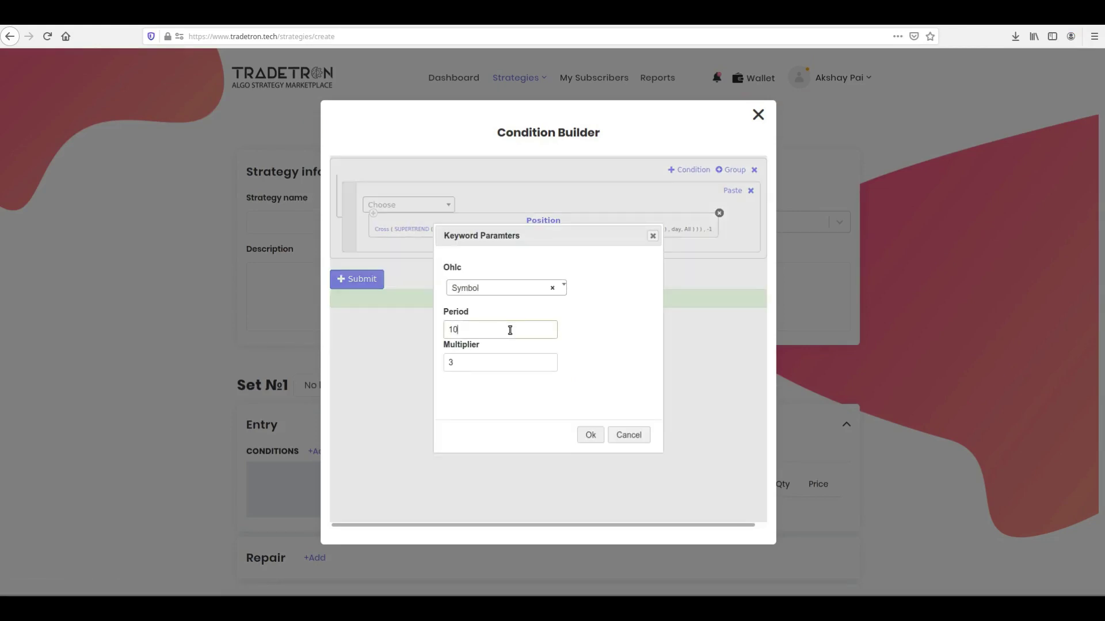
type("5")
left_click(491, 364)
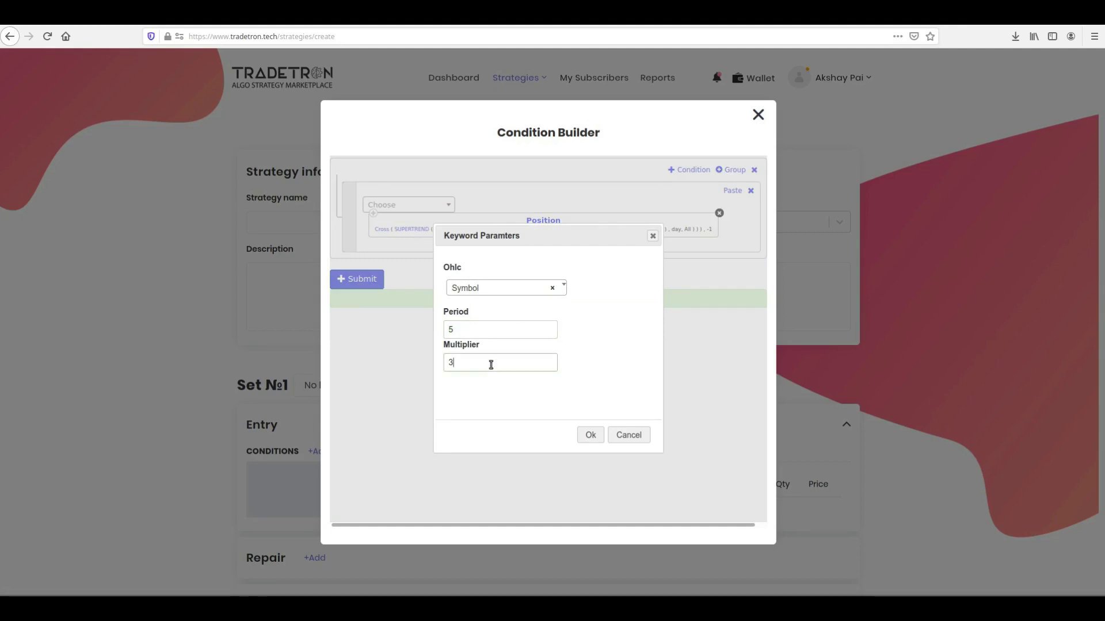
type("1")
left_click(590, 435)
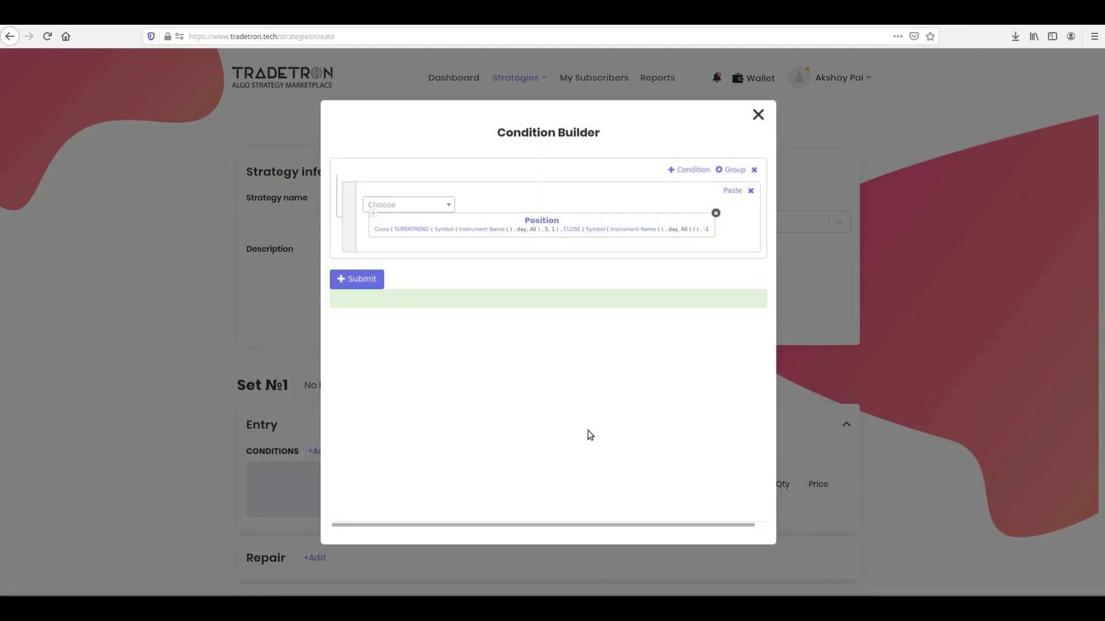
- Set the Symbol keyword to 1h candles with 100 max history candles
left_click(444, 230)
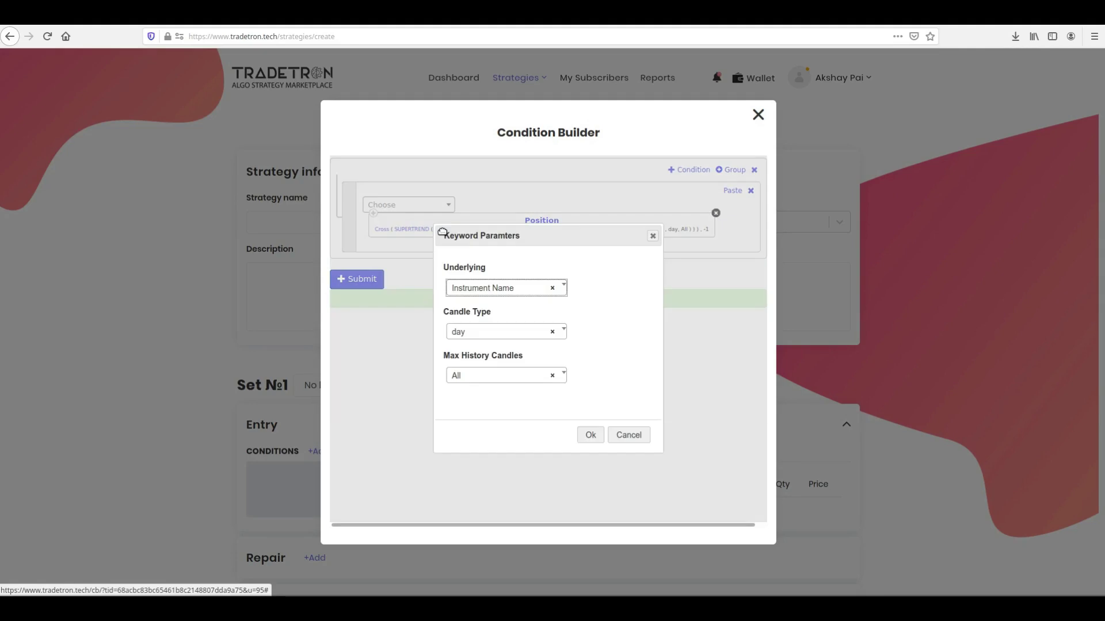
left_click(538, 334)
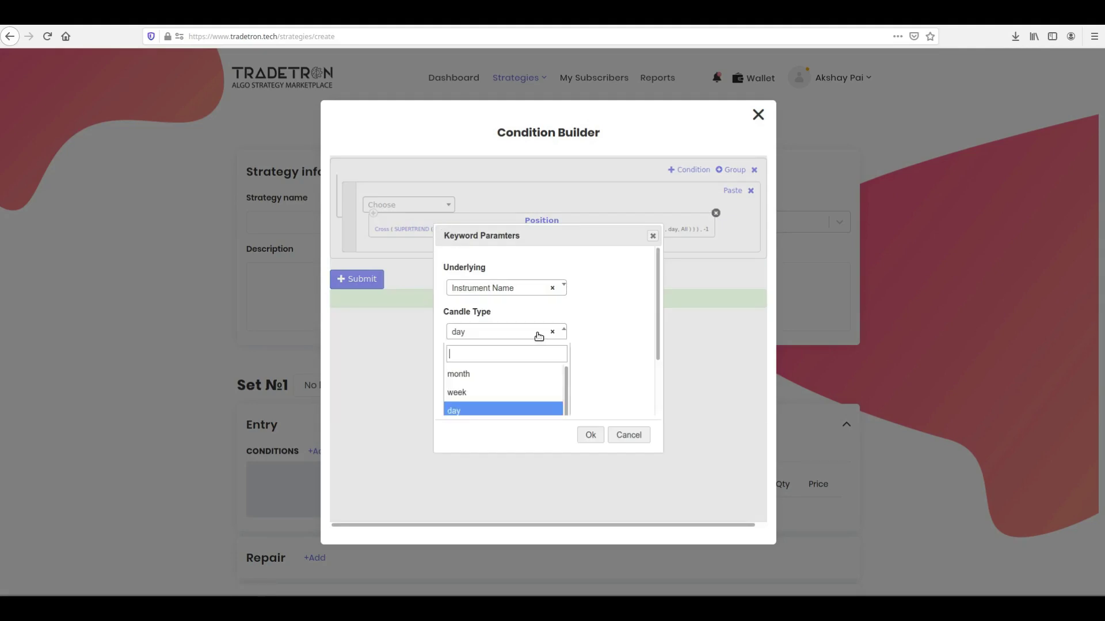
type("1h")
left_click(502, 376)
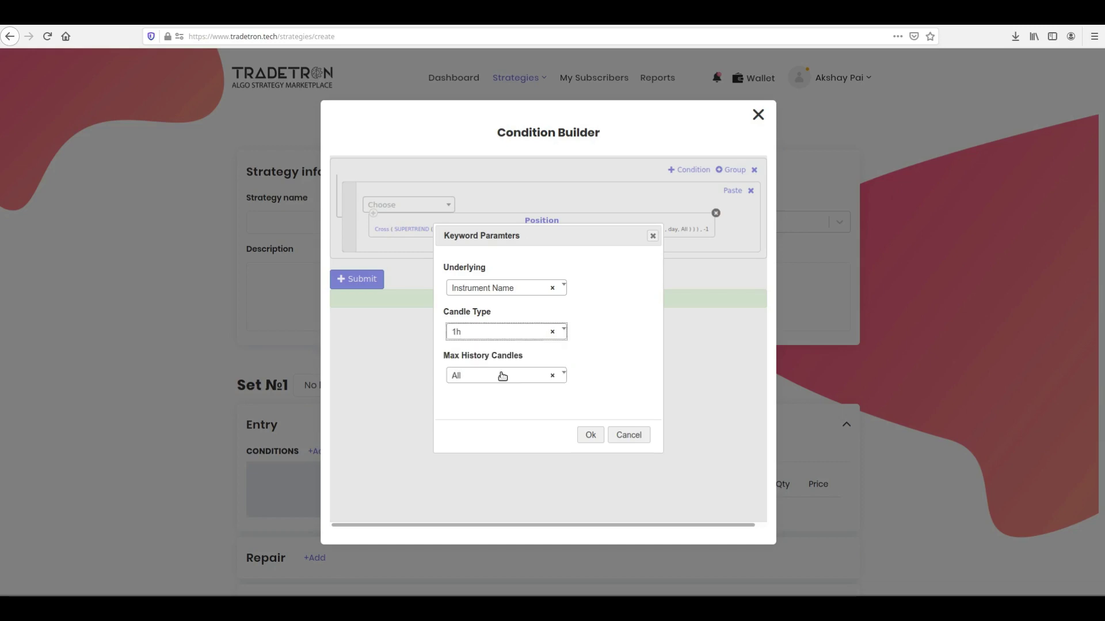
left_click(502, 376)
type("100")
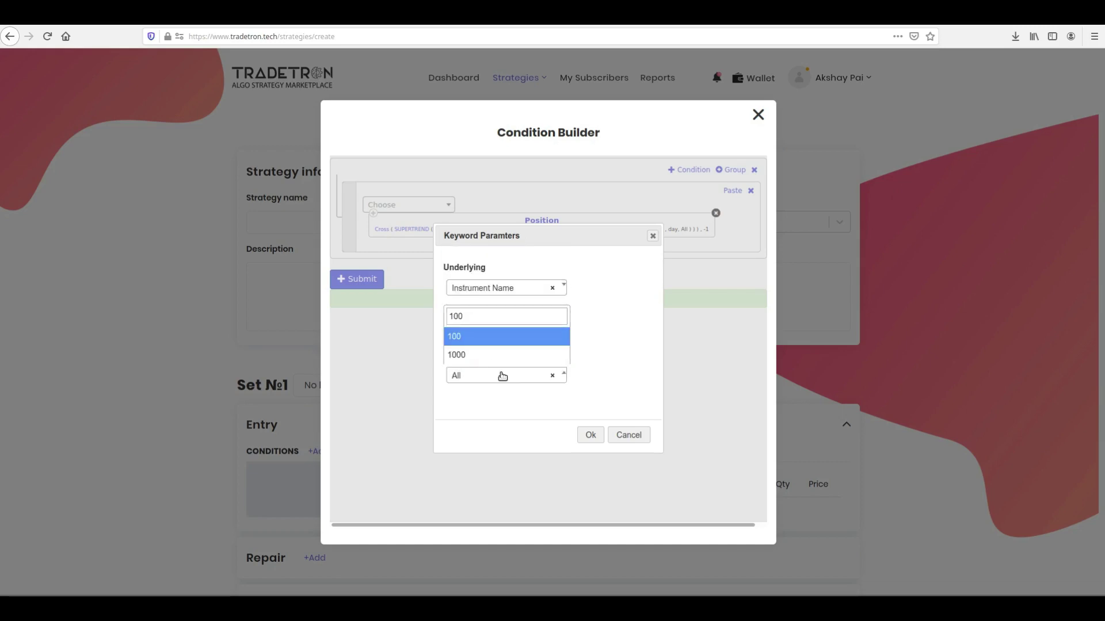
left_click(494, 341)
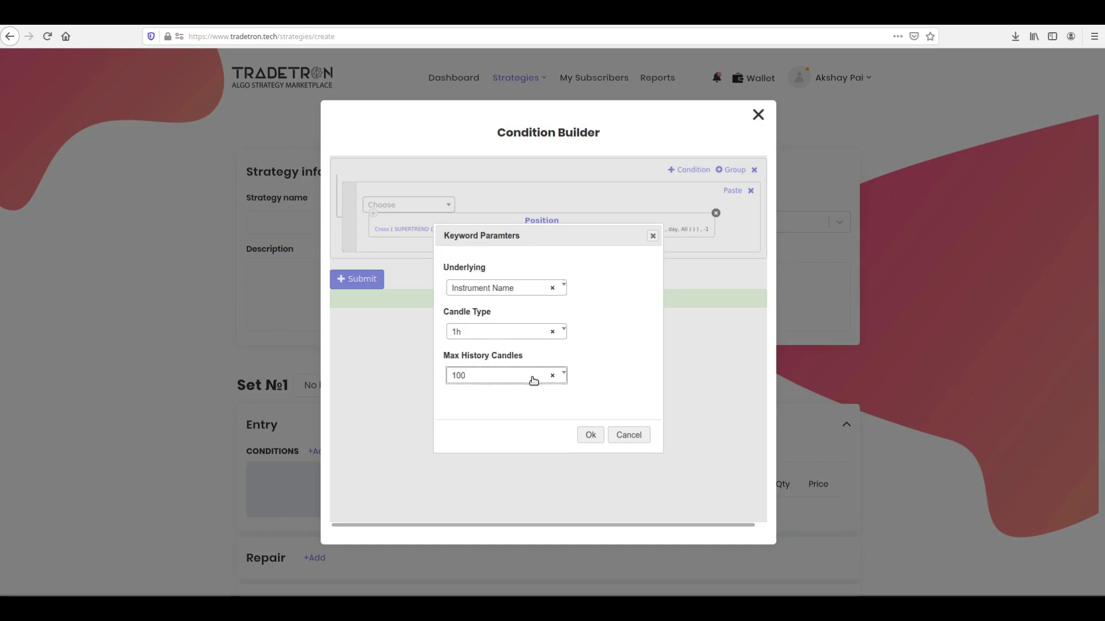
left_click(590, 436)
- Set the condition's instrument to NSE list My_Supertrend_Short and submit the entry condition
left_click(481, 230)
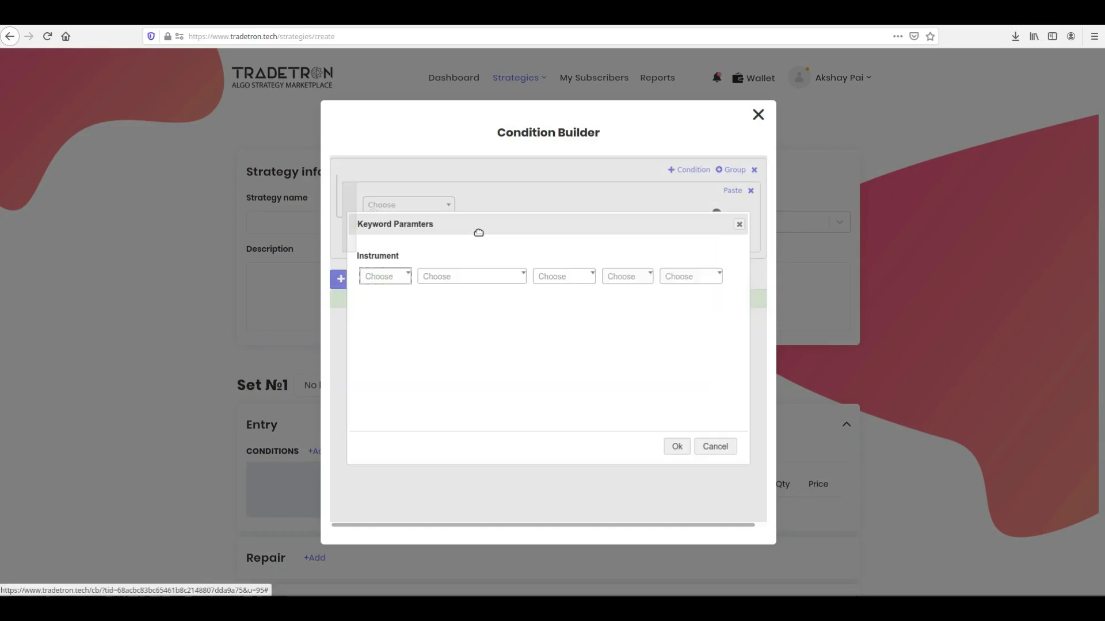
left_click(385, 275)
type("NSE")
key("Return")
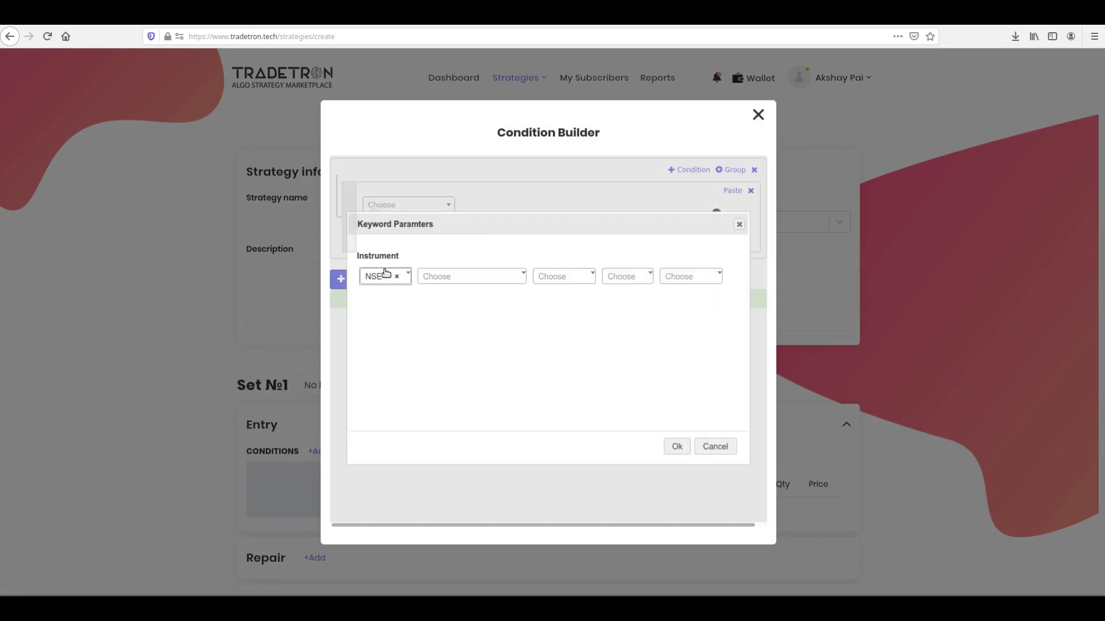
left_click(468, 277)
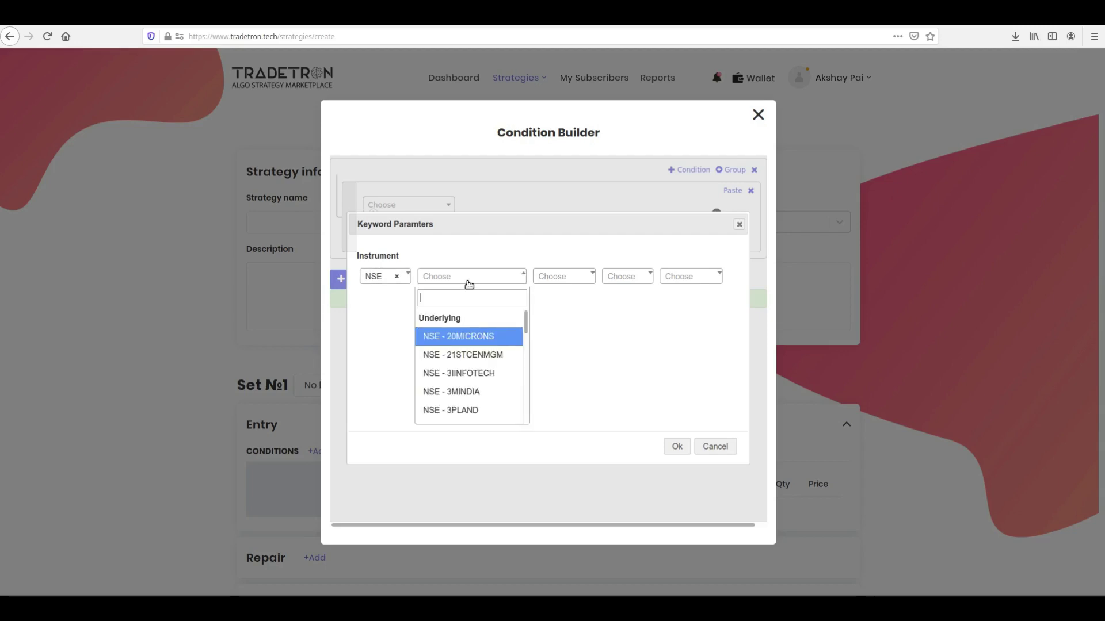
type("list")
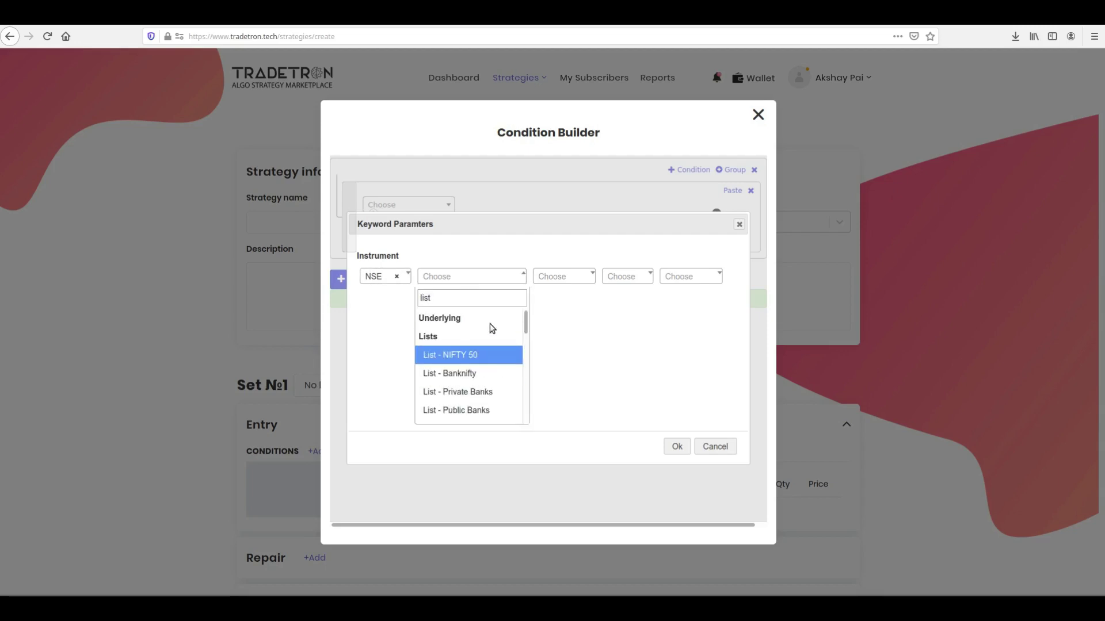
scroll(480, 354, "down", 3)
scroll(479, 360, "down", 3)
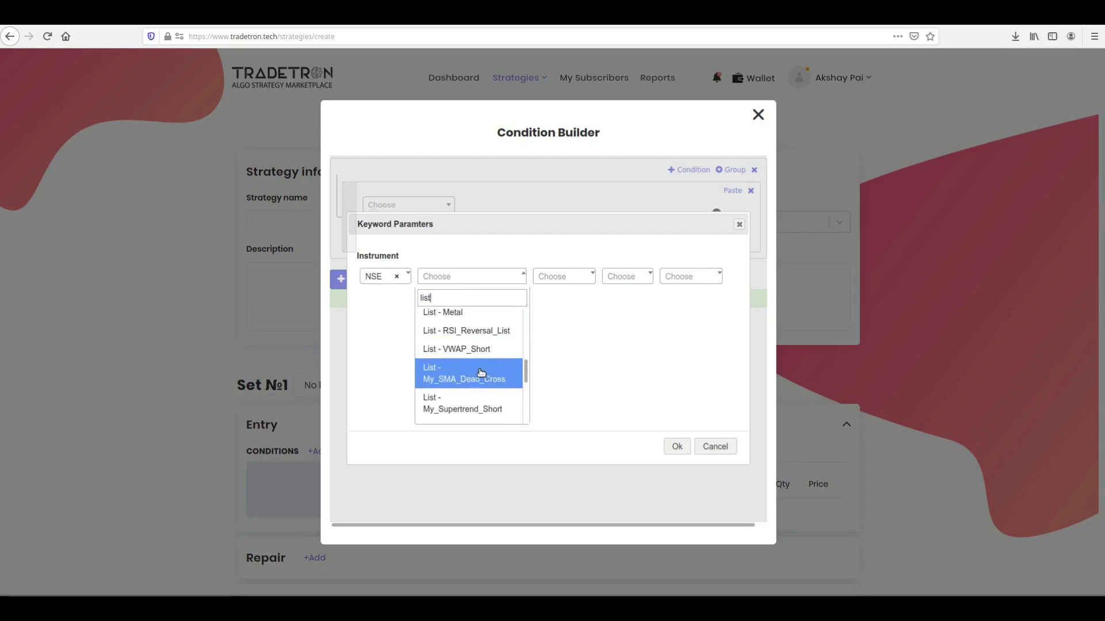
left_click(481, 374)
left_click(677, 446)
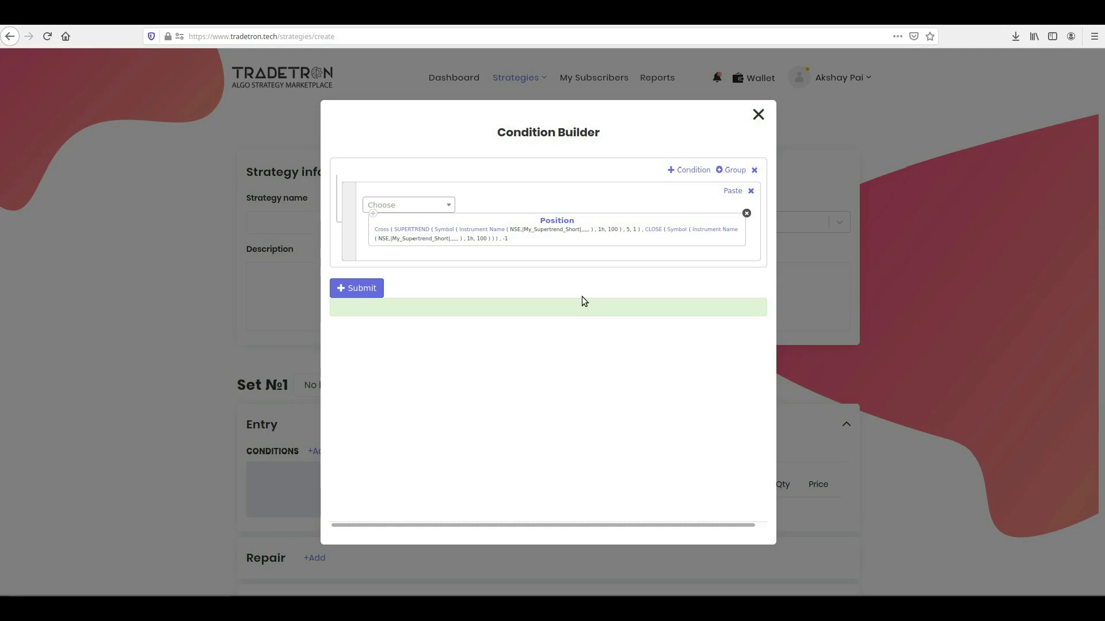
left_click(357, 288)
scroll(466, 259, "up", 1)
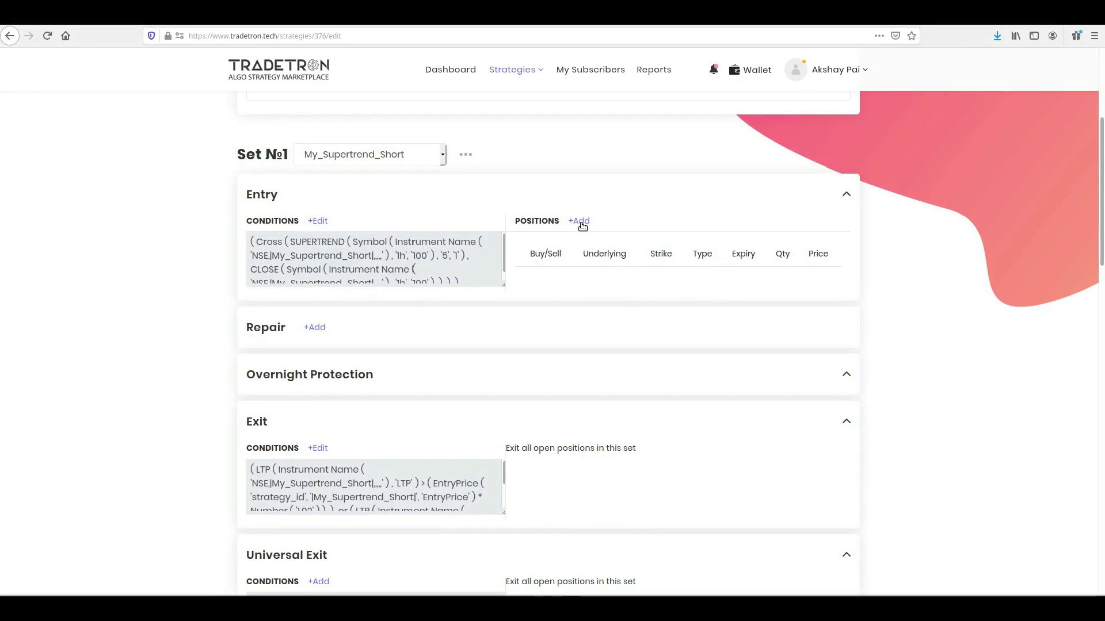
- Add a SELL entry position with quantity 100
left_click(580, 222)
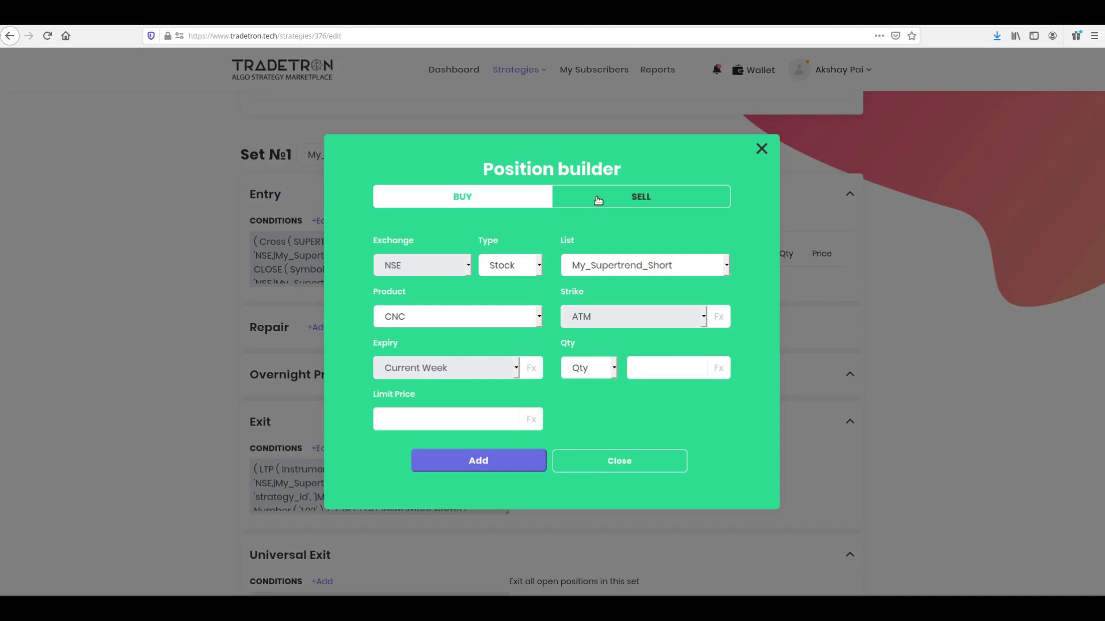
left_click(599, 201)
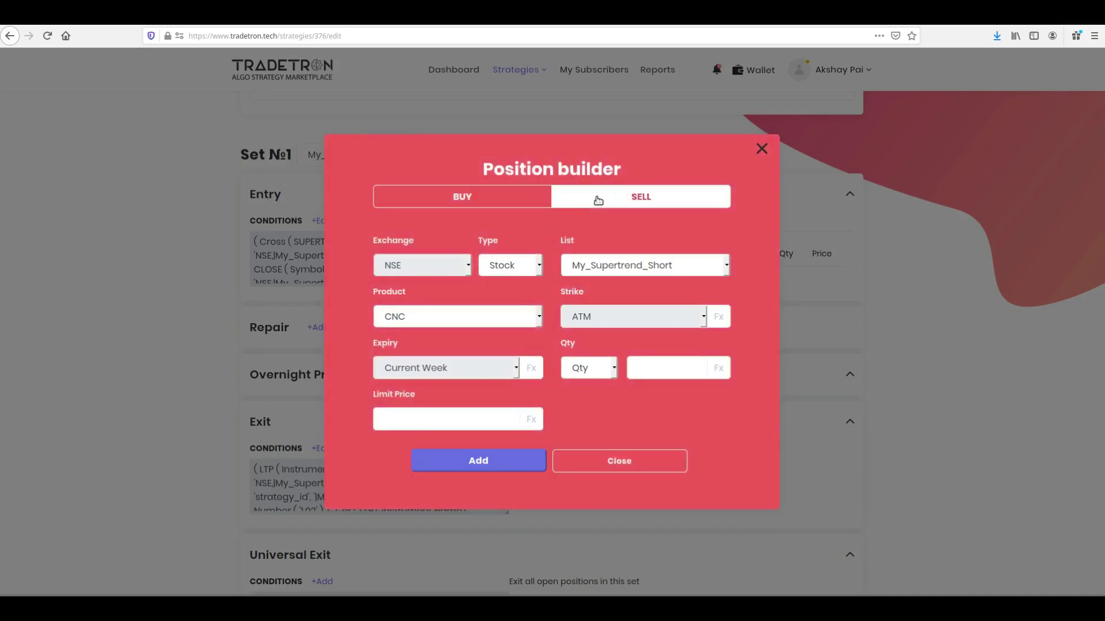
left_click(654, 365)
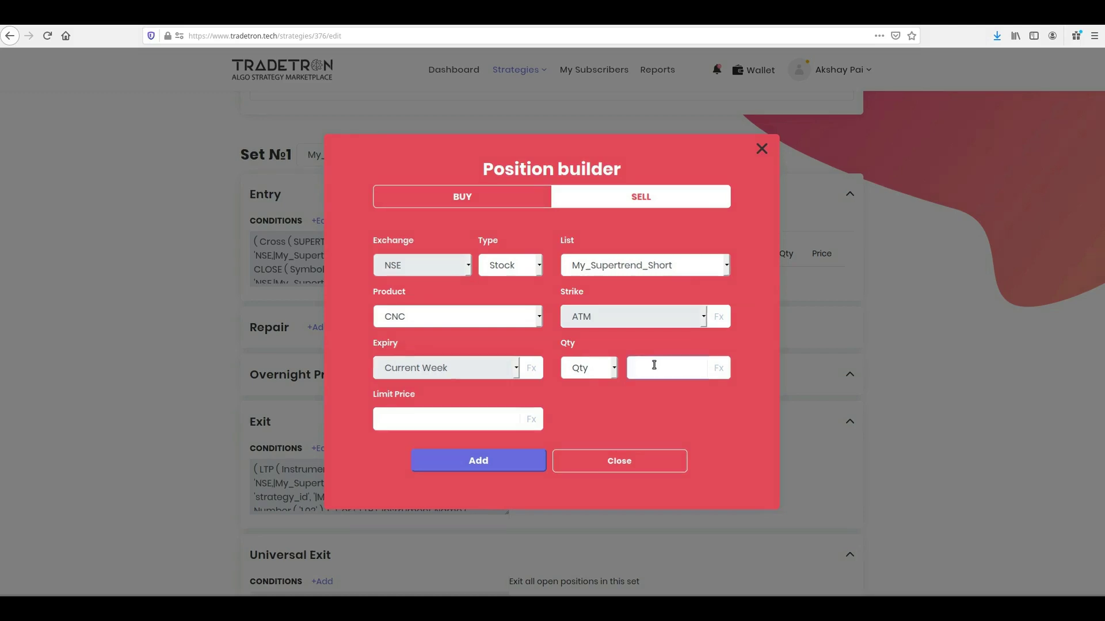
type("100")
left_click(506, 459)
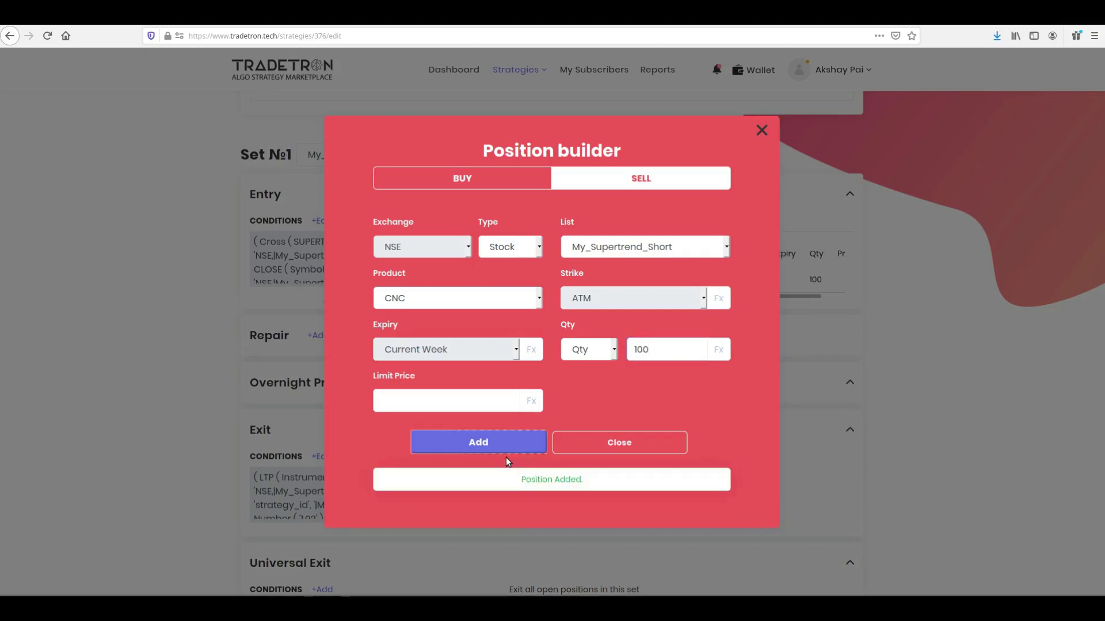
- Close the position builder and start a new condition in the Exit section
left_click(608, 442)
scroll(354, 300, "down", 3)
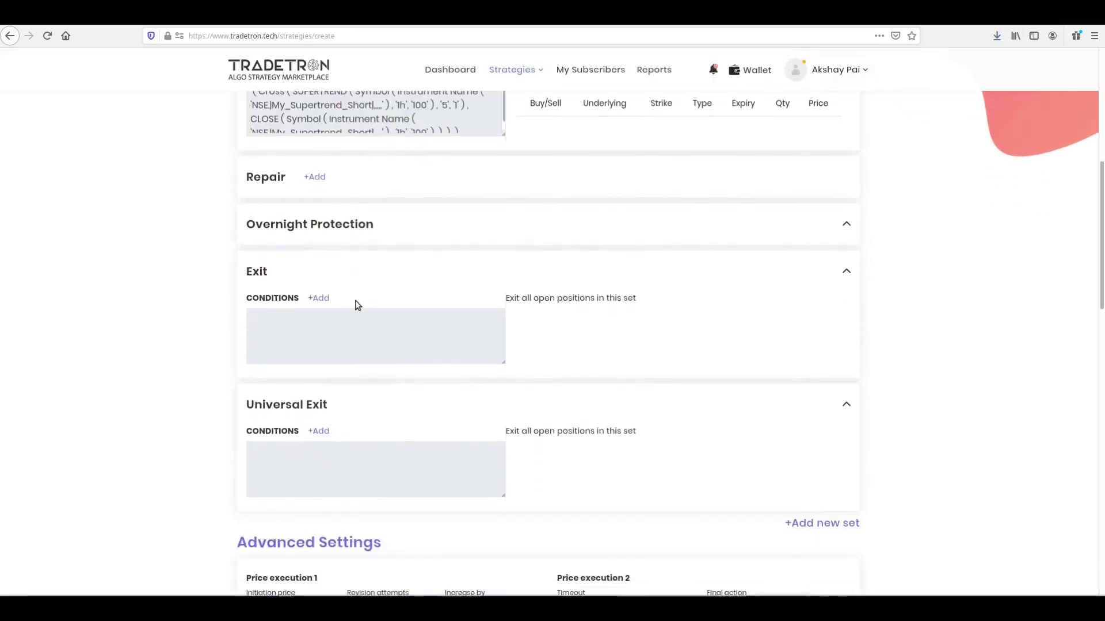
scroll(355, 301, "down", 1)
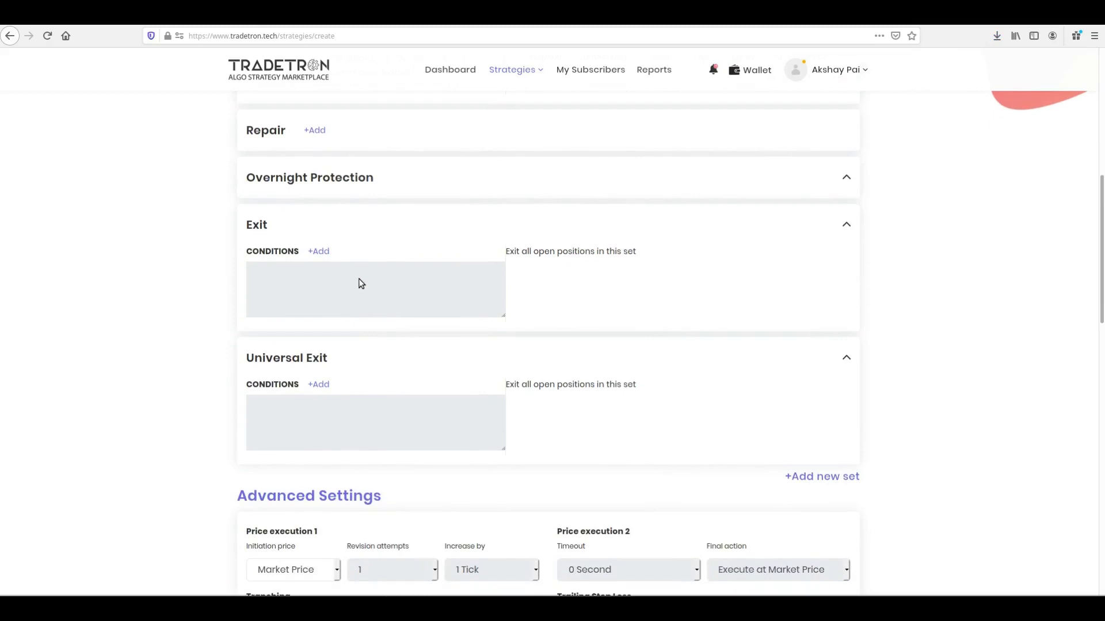
left_click(316, 252)
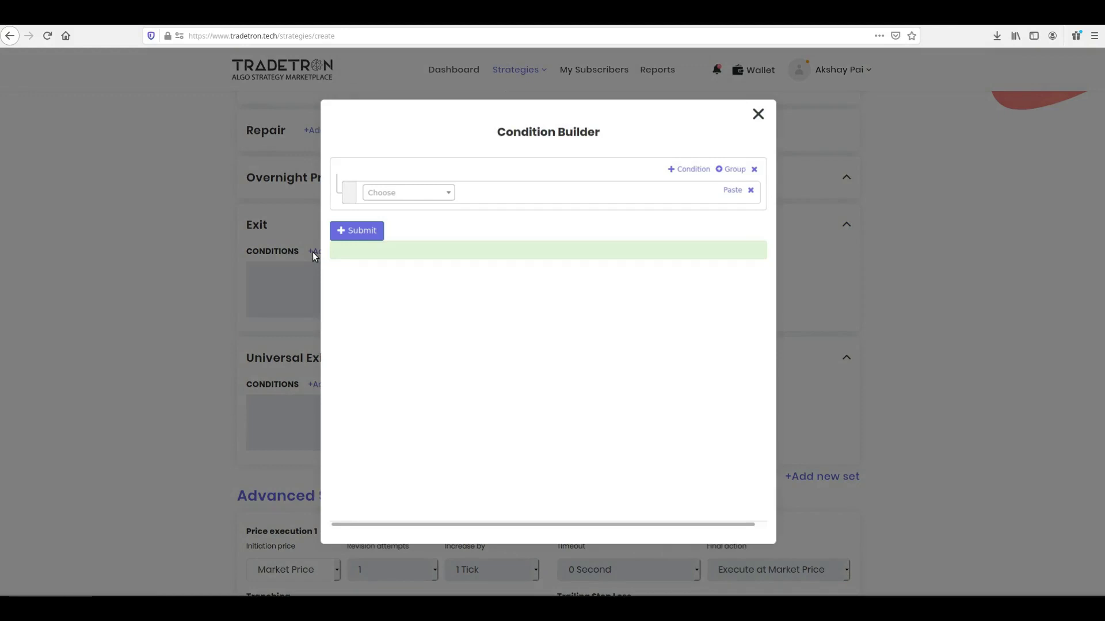
- Add an LTP keyword to the exit condition using Instrument Name
left_click(412, 198)
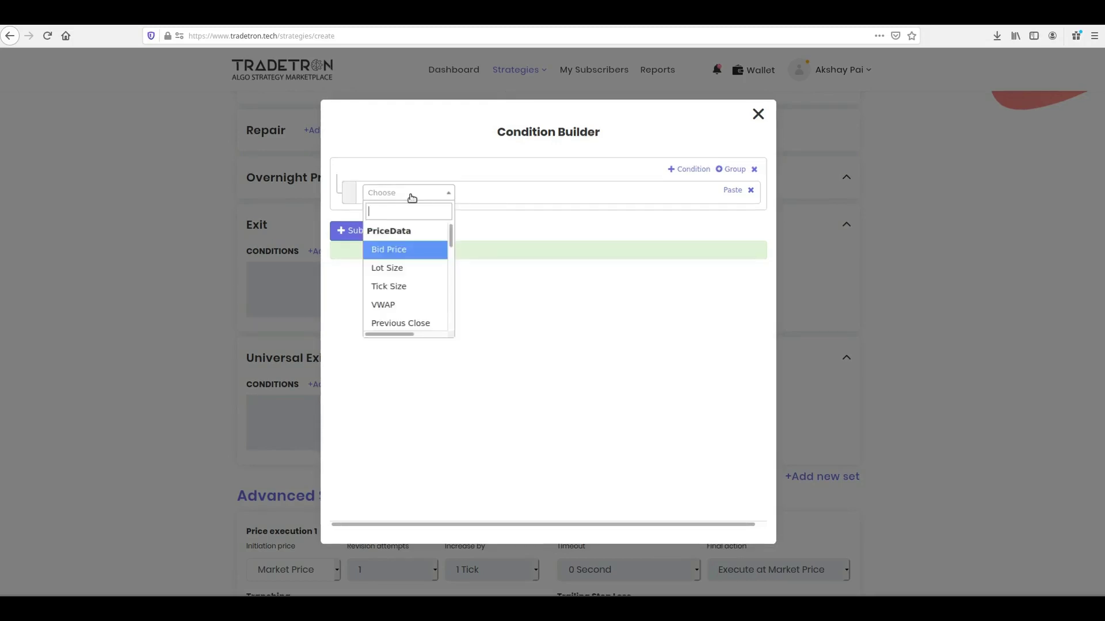
type("ltp")
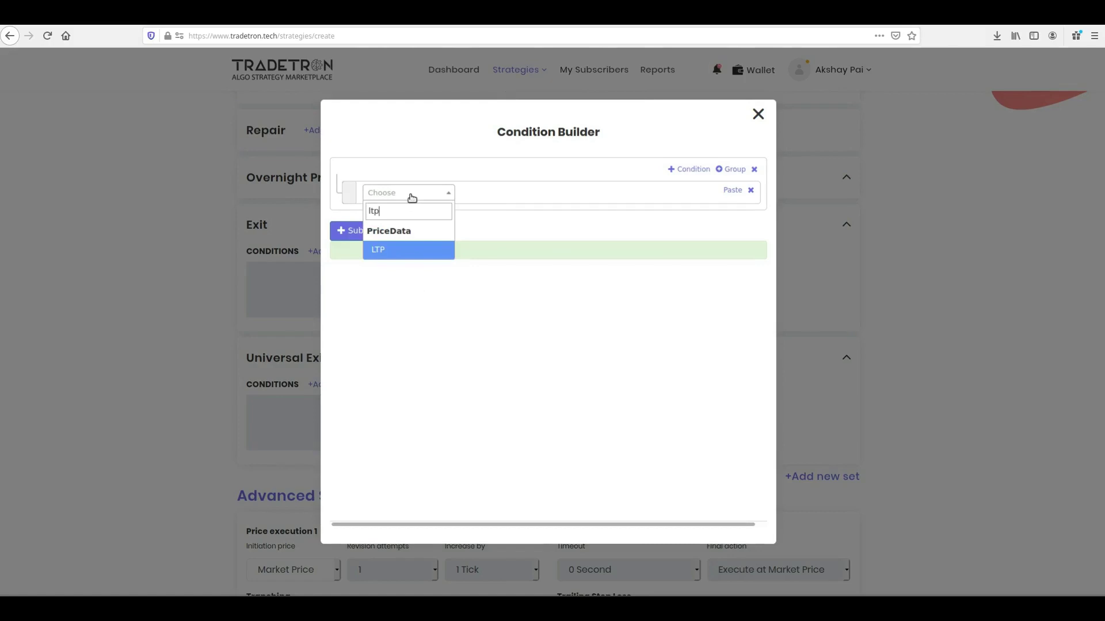
key("Return")
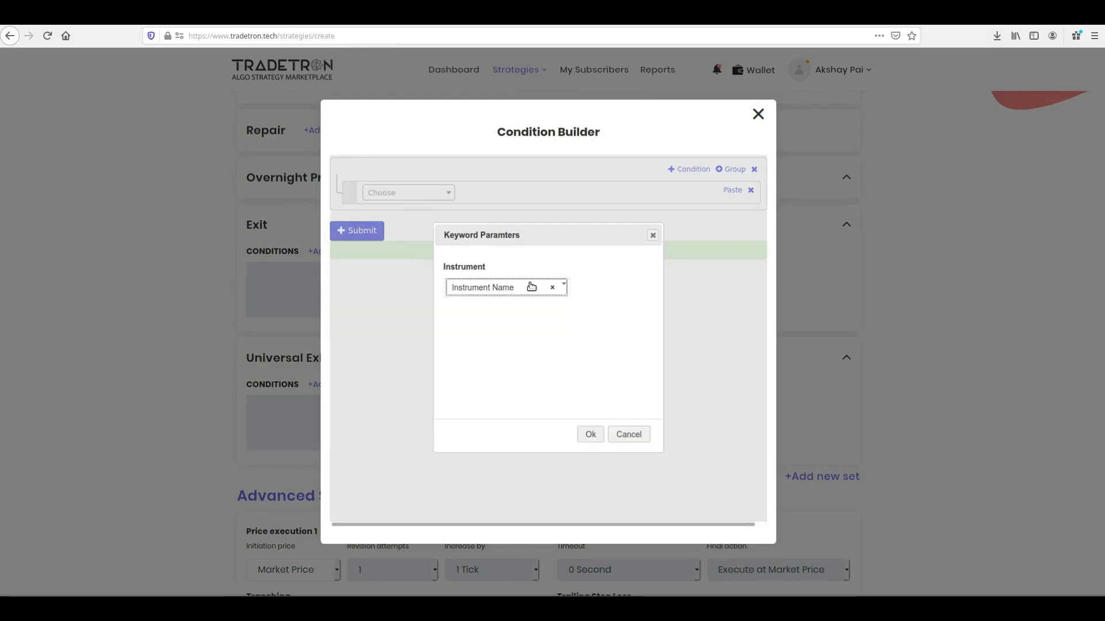
left_click(530, 288)
left_click(506, 348)
left_click(590, 433)
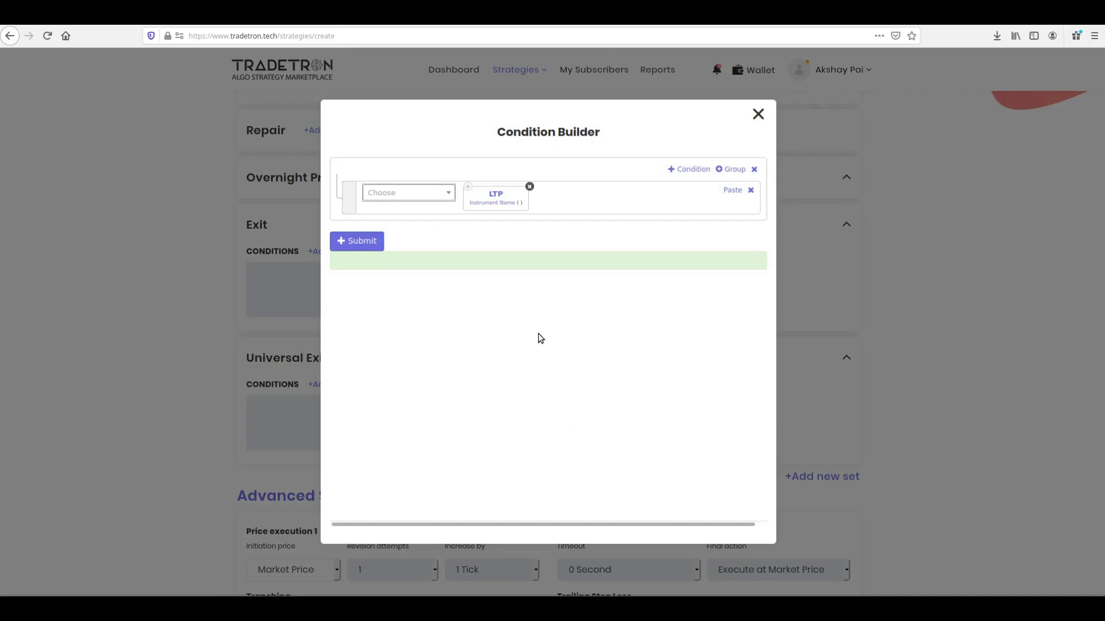
- Set LTP's instrument to NSE and the My_Supertrend_Short list
left_click(495, 207)
type("nse")
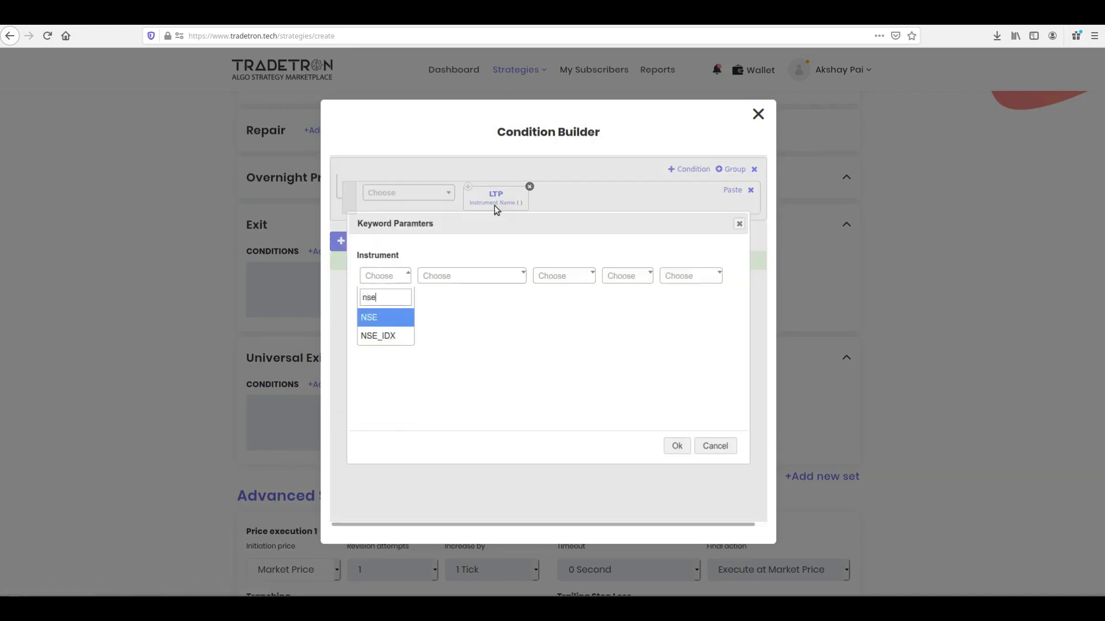
key("Return")
type("list")
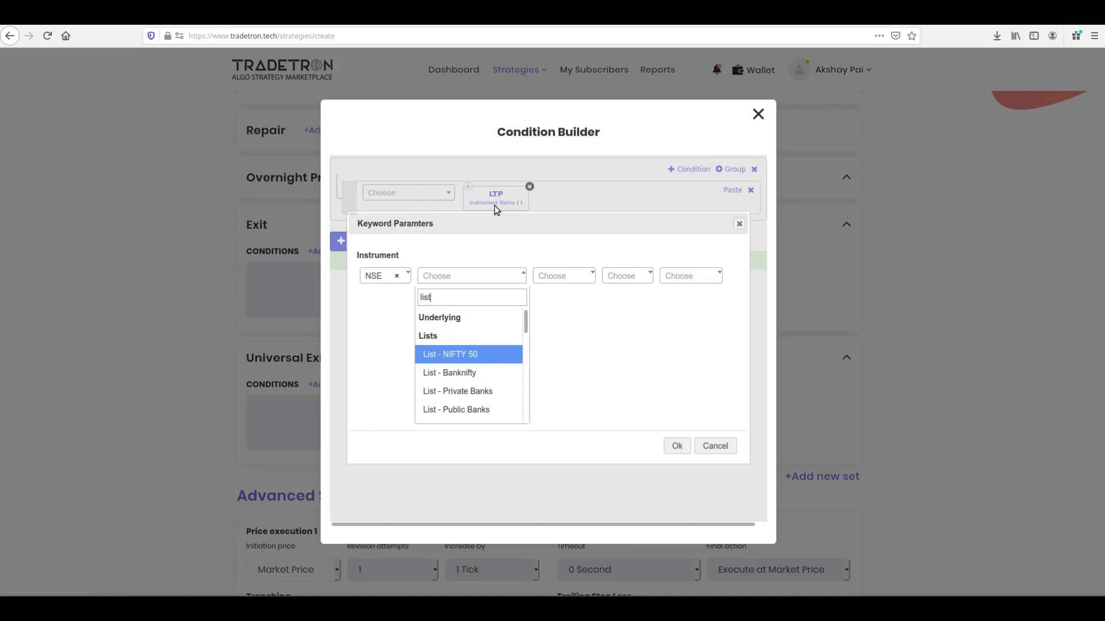
key("Down")
key("Down")
key("Down")
key("Down")
key("Down")
key("Down")
key("Down")
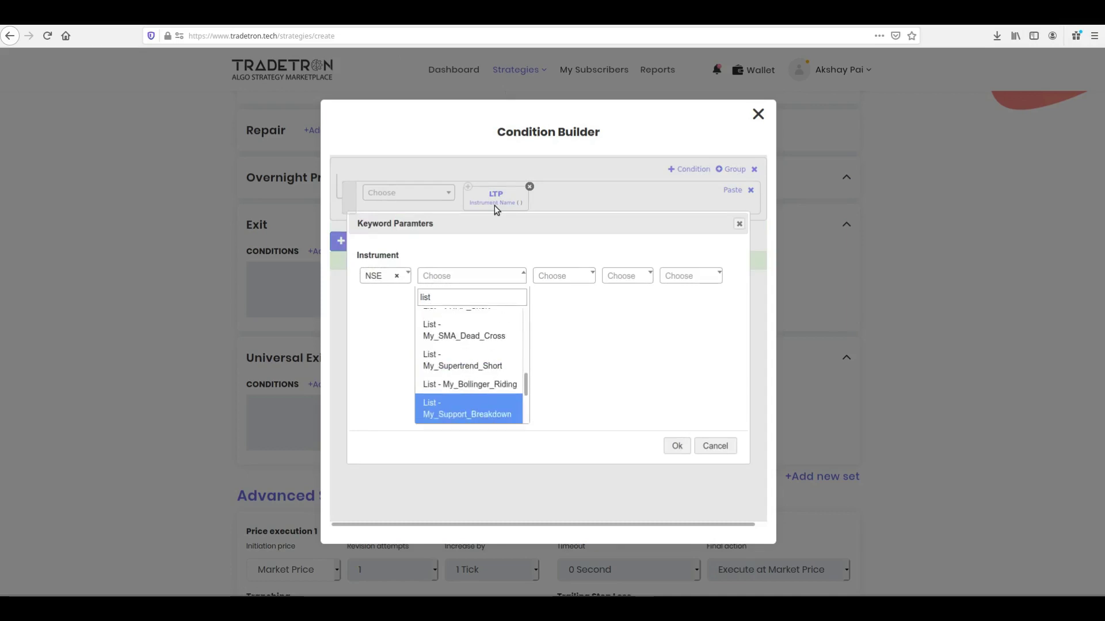
key("Up")
key("Up")
key("Return")
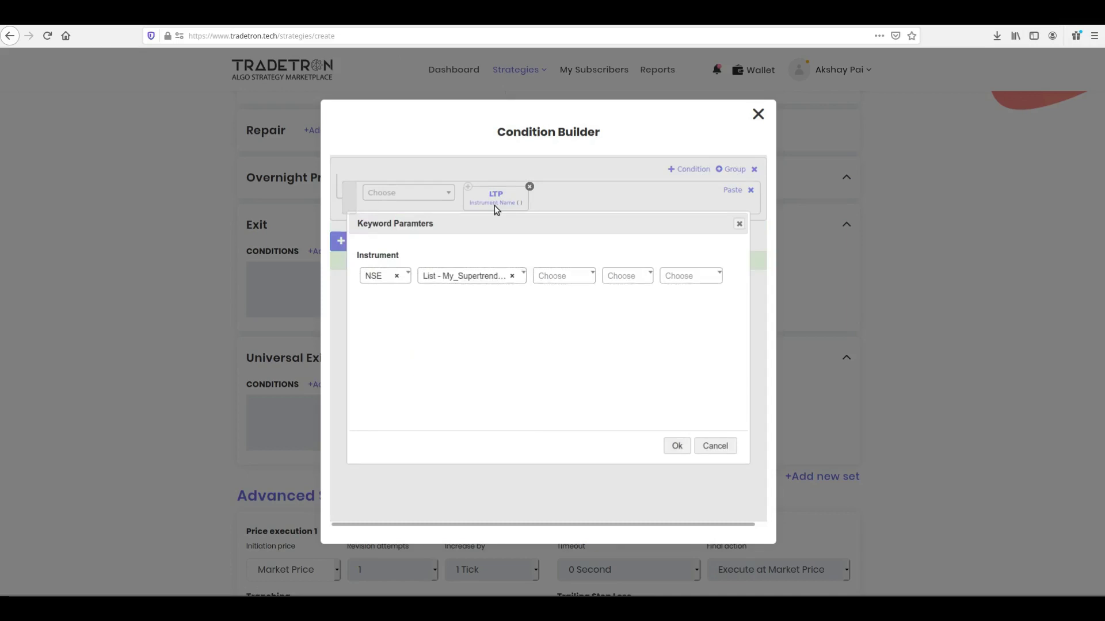
left_click(681, 450)
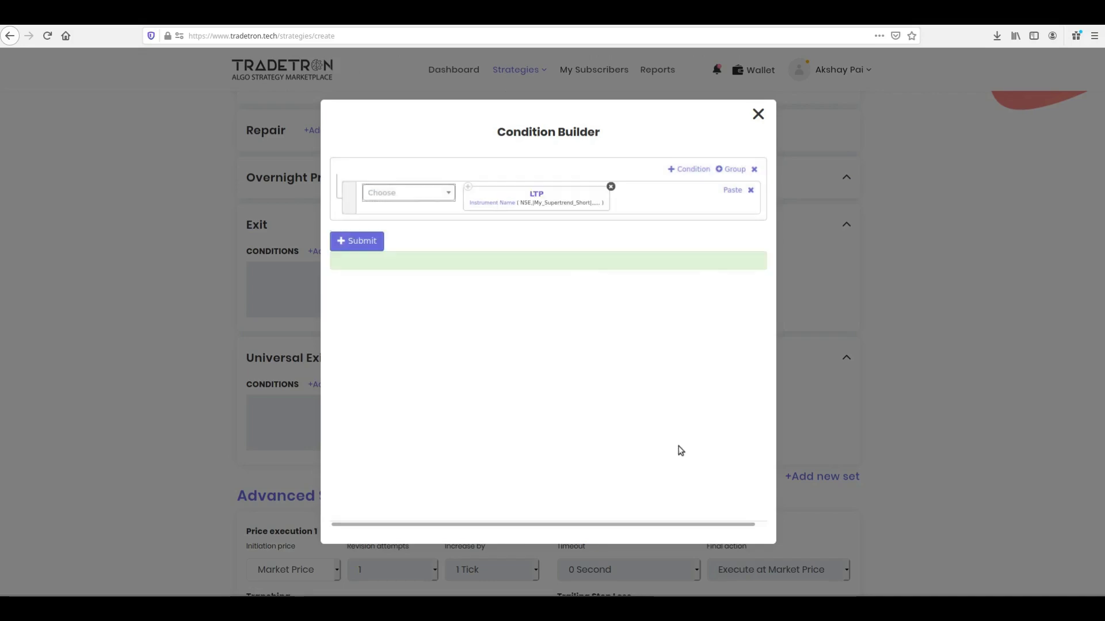
- Append a greater-than sign and an opening bracket after LTP
left_click(421, 195)
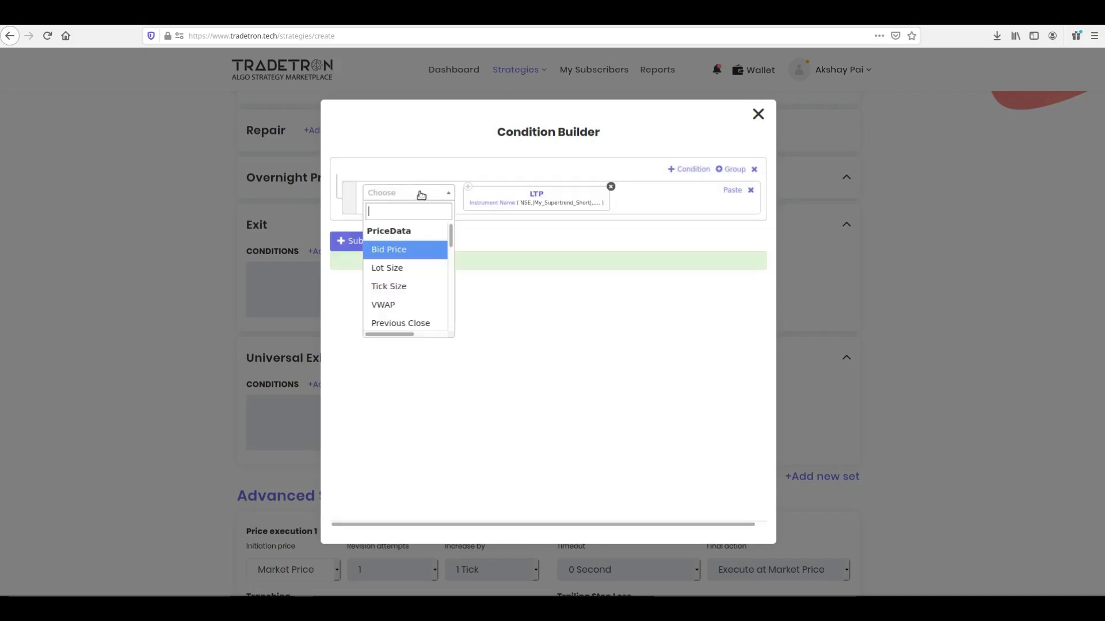
type(">")
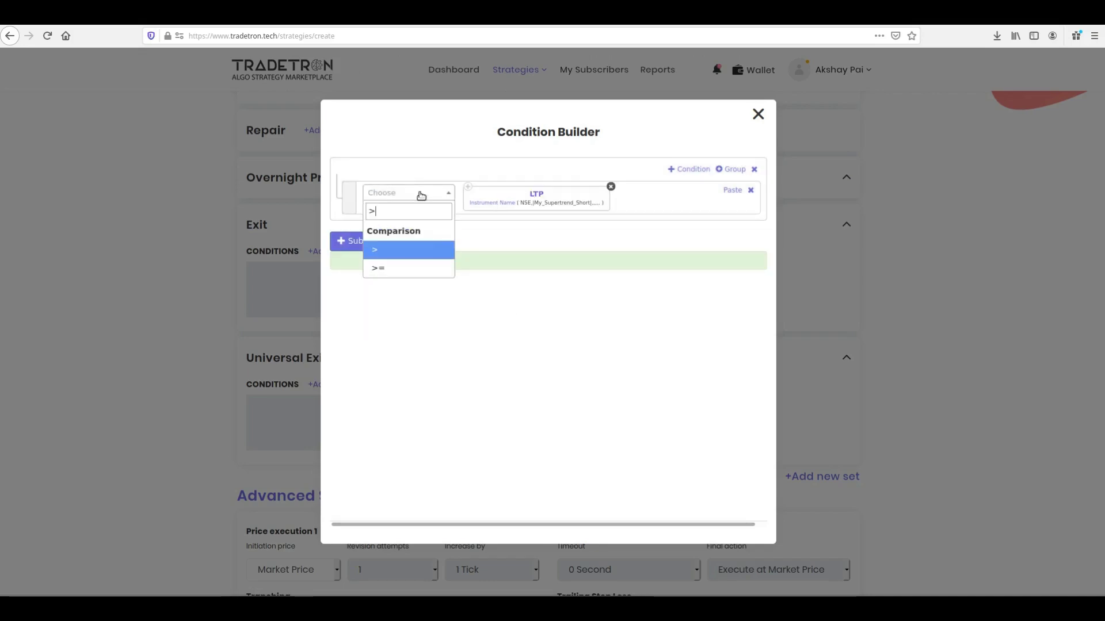
key("Return")
left_click(422, 195)
type("(")
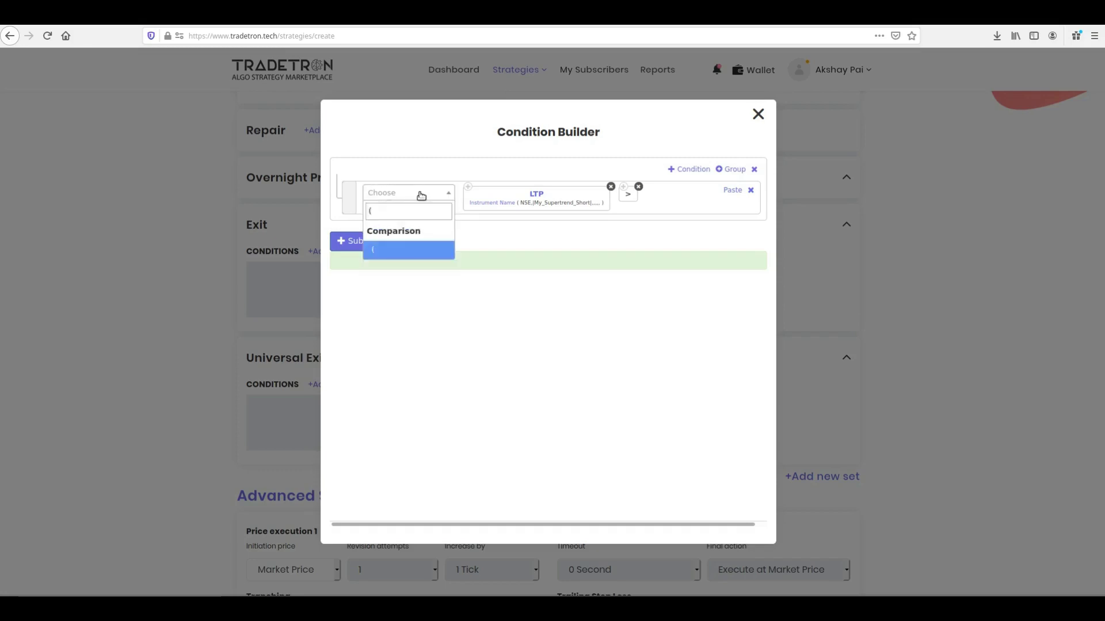
key("Return")
- Add EntryPrice with My_Supertrend_Short as its underlying
left_click(421, 195)
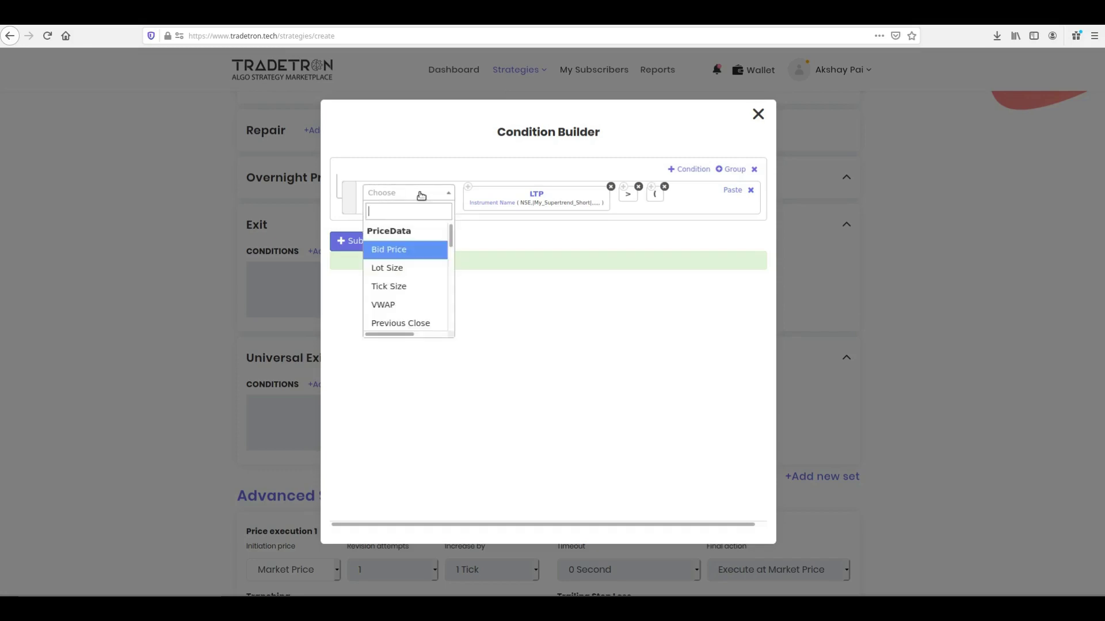
type("ent")
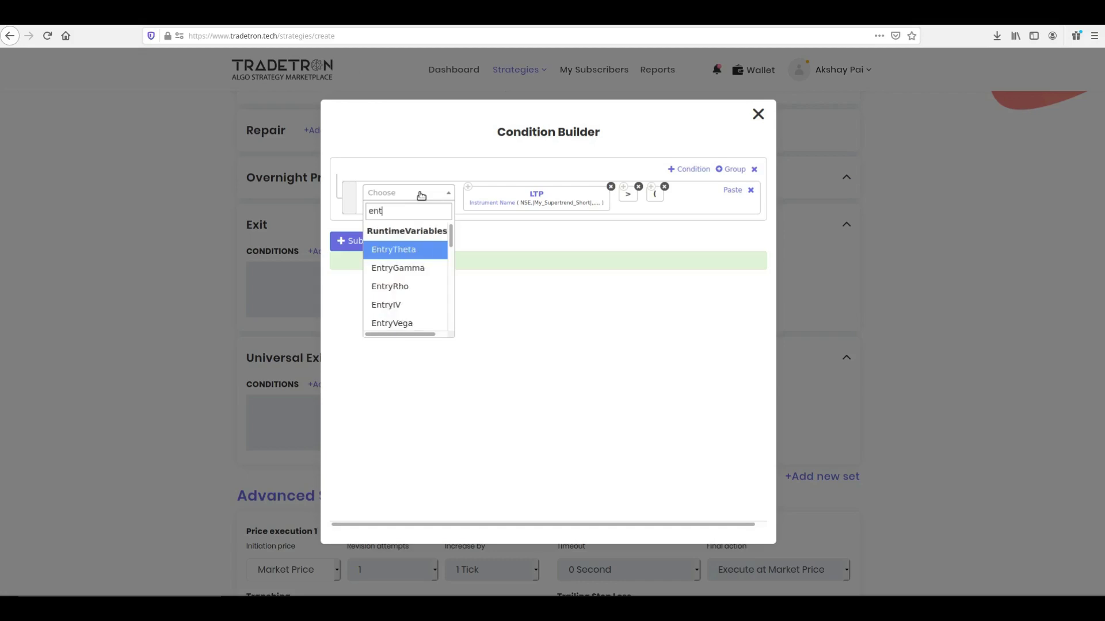
type("ryp")
key("Return")
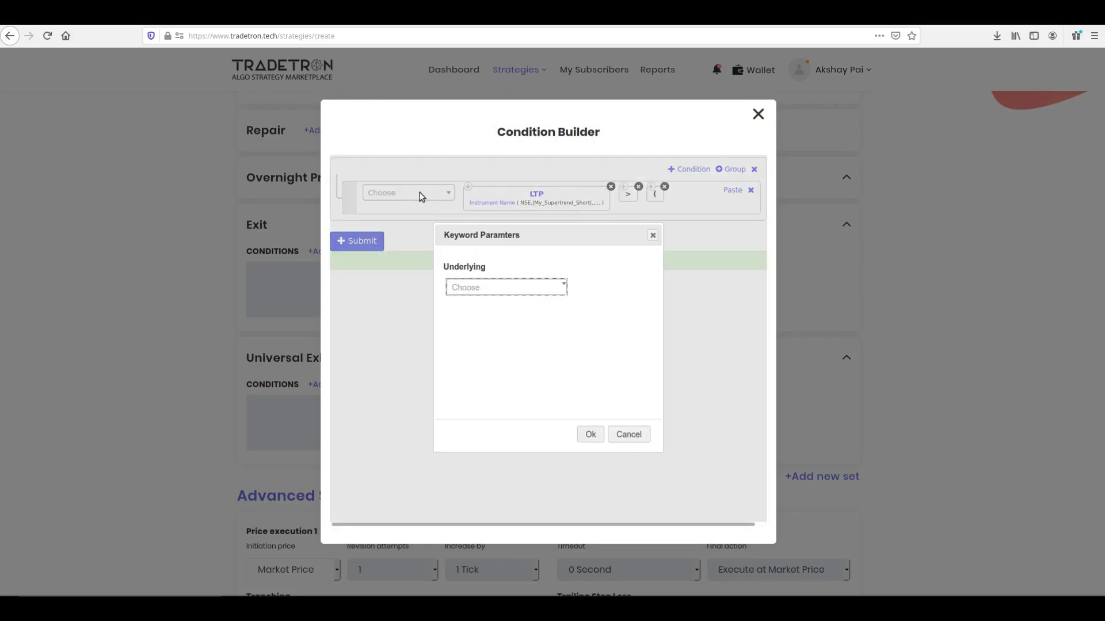
key("Down")
type("list")
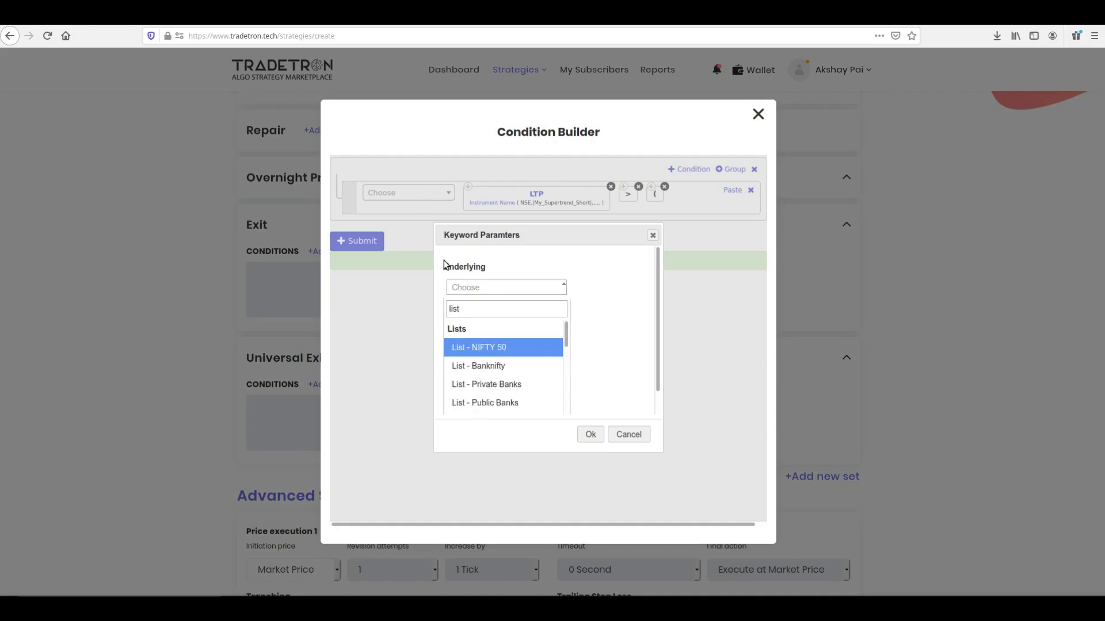
scroll(503, 371, "down", 2)
scroll(505, 377, "down", 2)
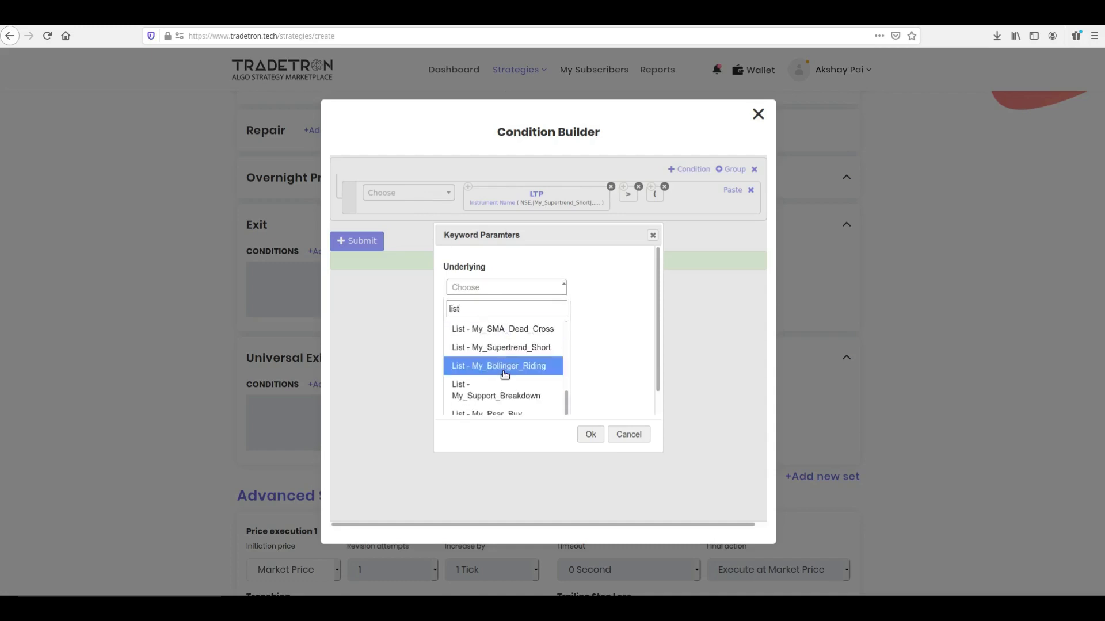
left_click(505, 347)
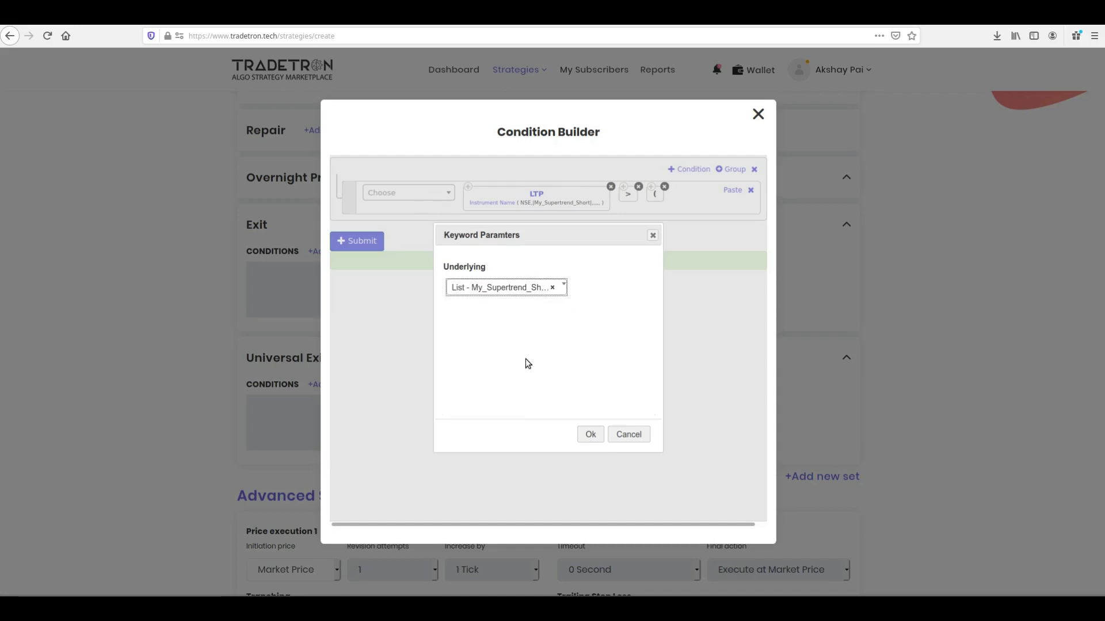
left_click(590, 434)
- Multiply EntryPrice by a Number element with value 1.02
key("Down")
type("*")
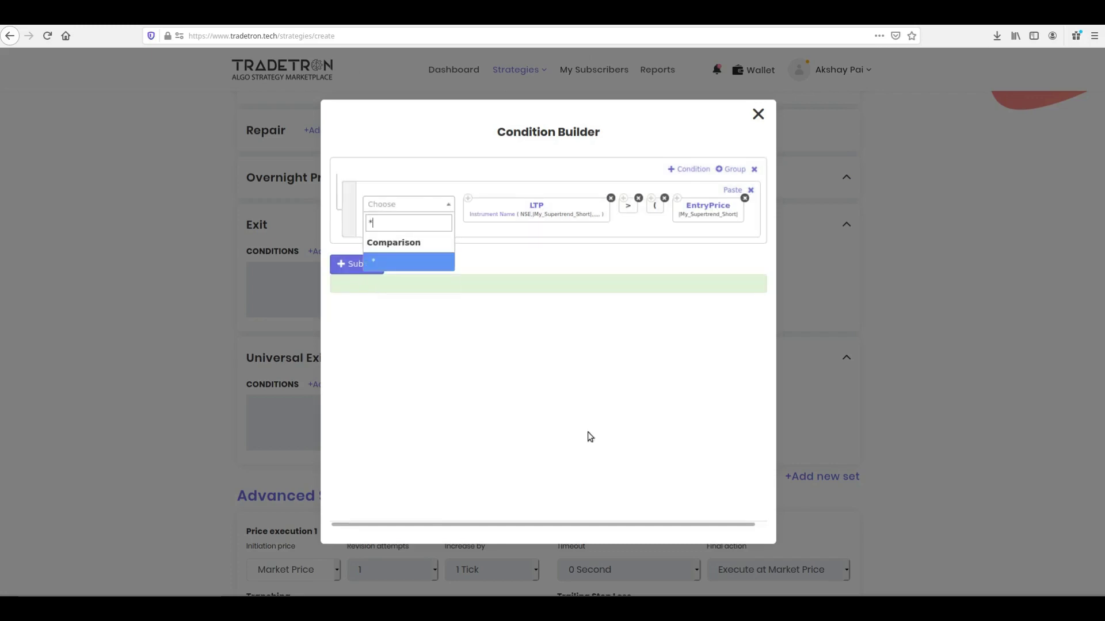
key("Return")
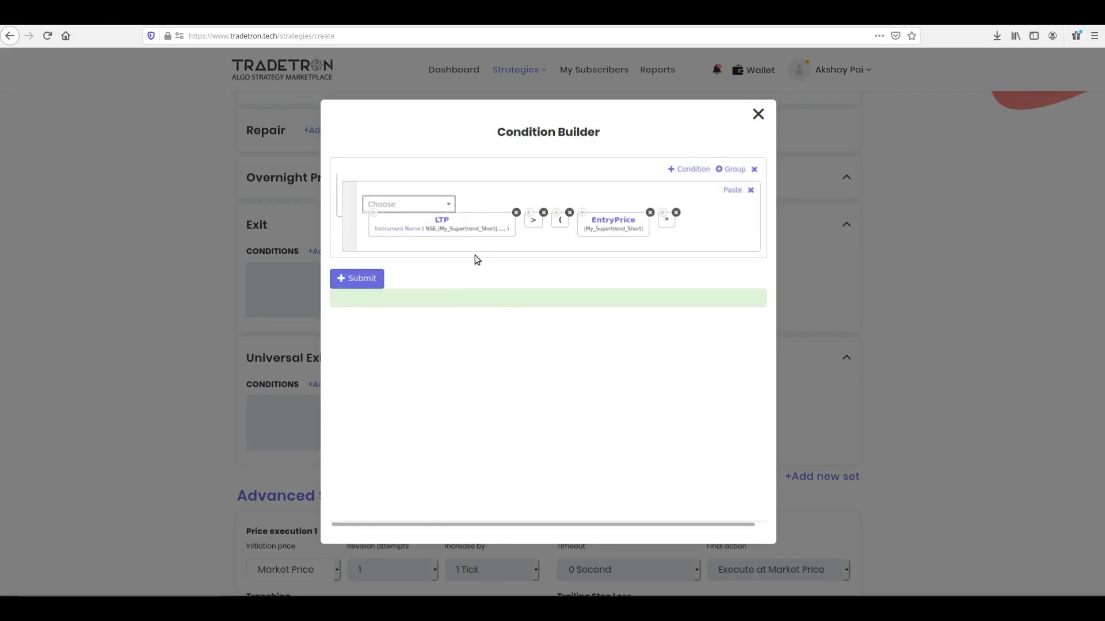
left_click(424, 206)
type("nu")
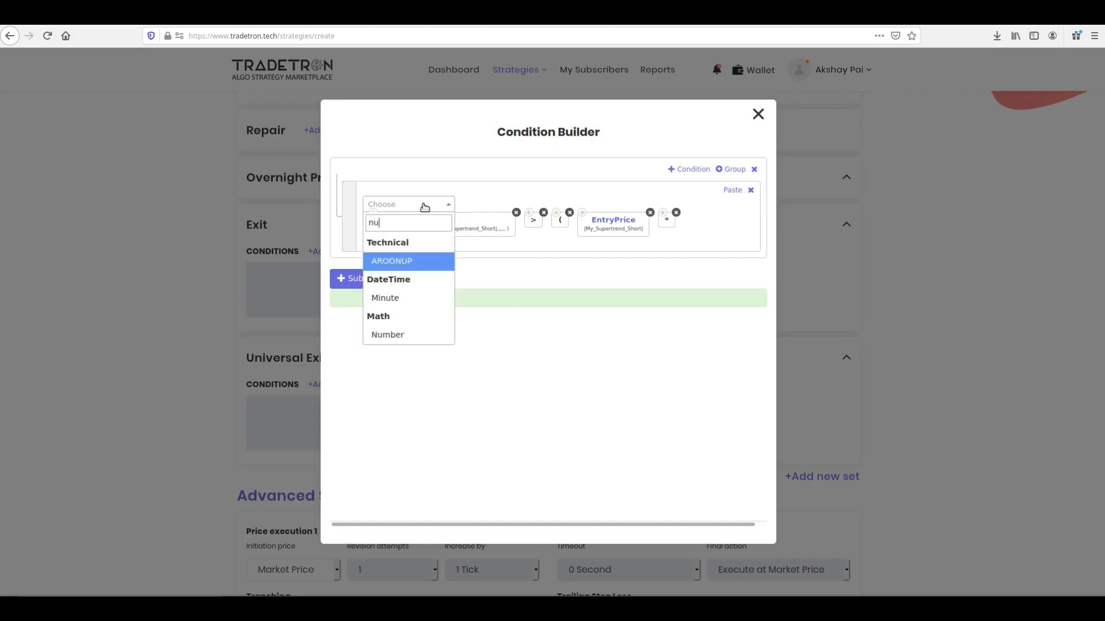
type("m")
key("Return")
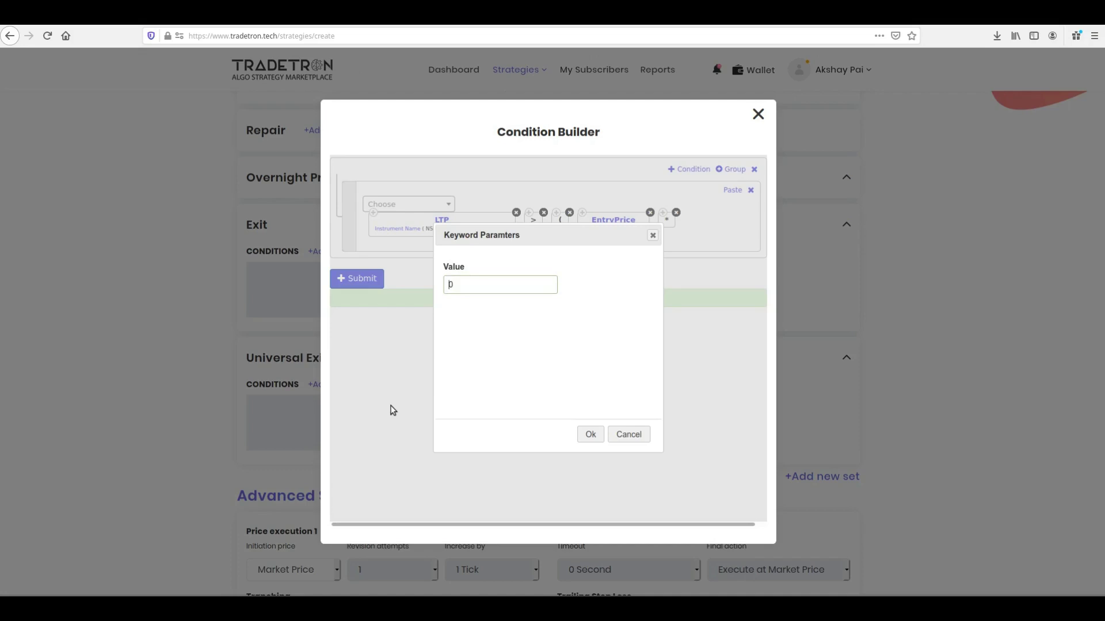
type("1.02")
left_click(591, 433)
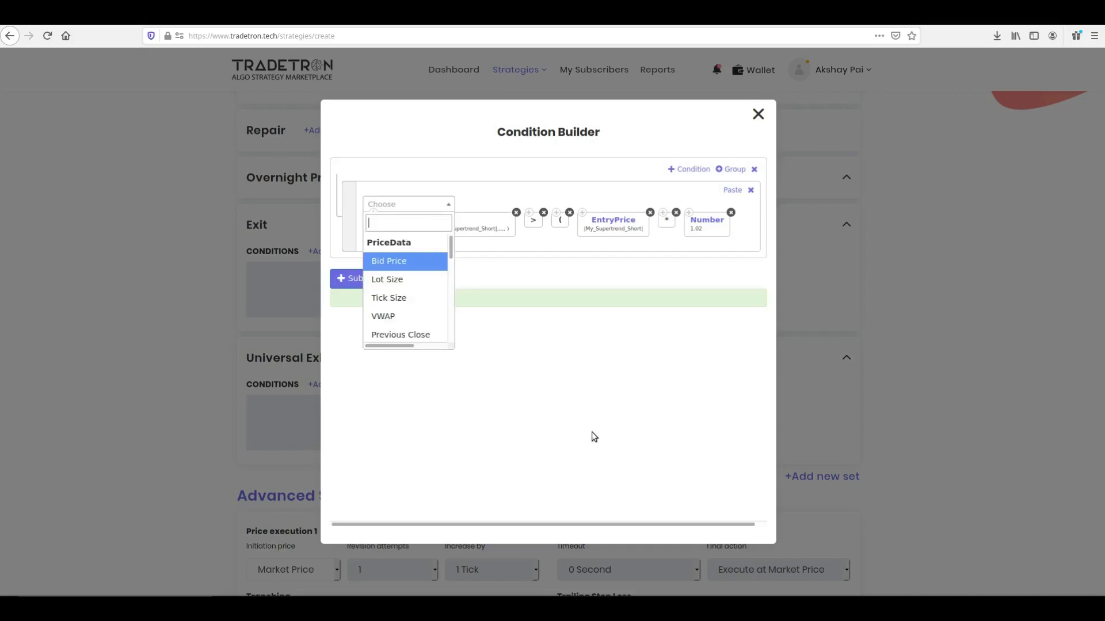
- Close the bracket after the 1.02 multiplier
type(")")
key("Return")
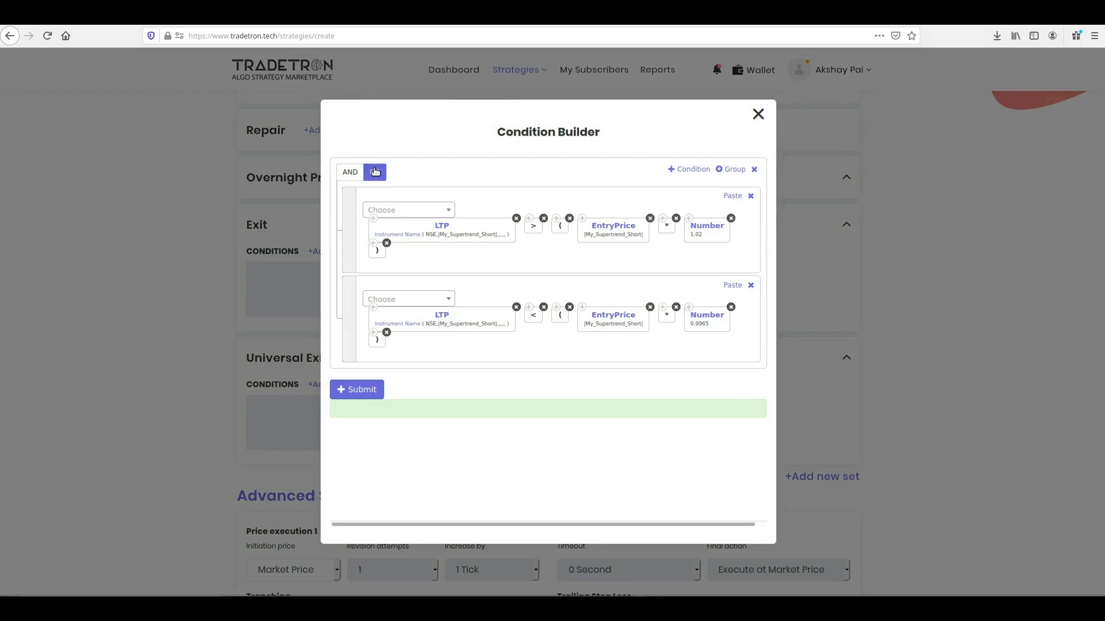
- Save the OR-linked LTP exit conditions and create the Supertrend Short strategy
left_click(361, 389)
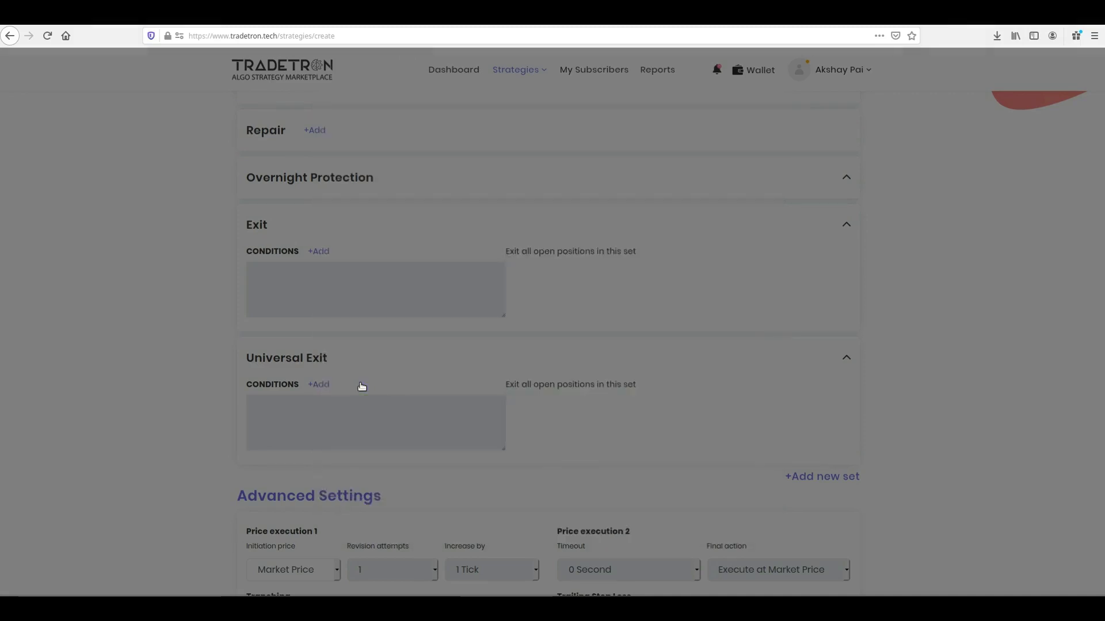
scroll(361, 386, "down", 7)
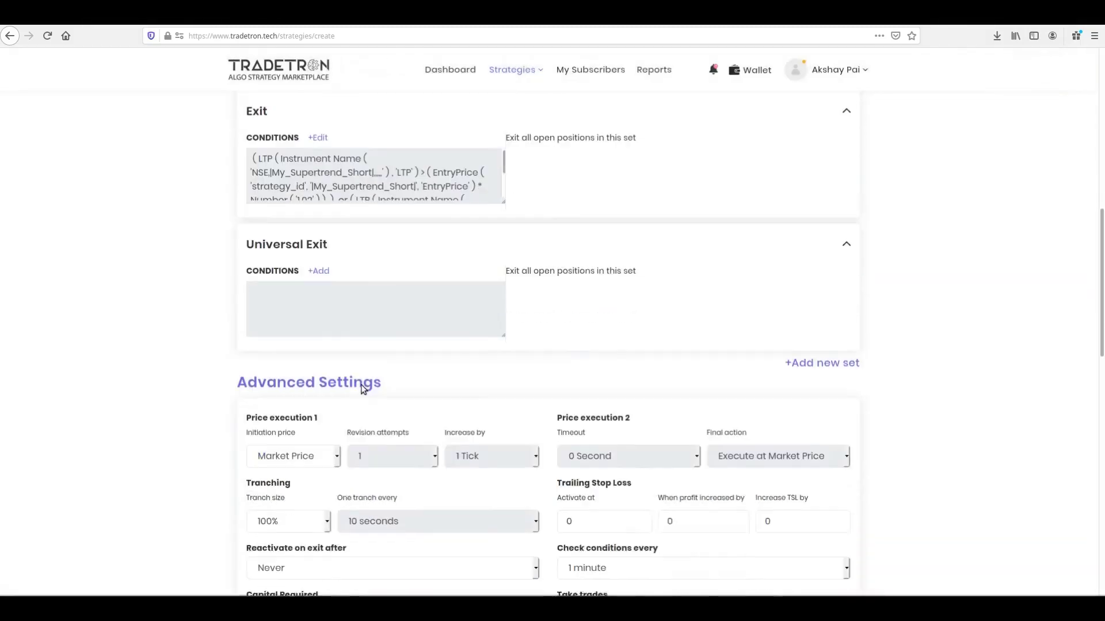
scroll(359, 397, "down", 6)
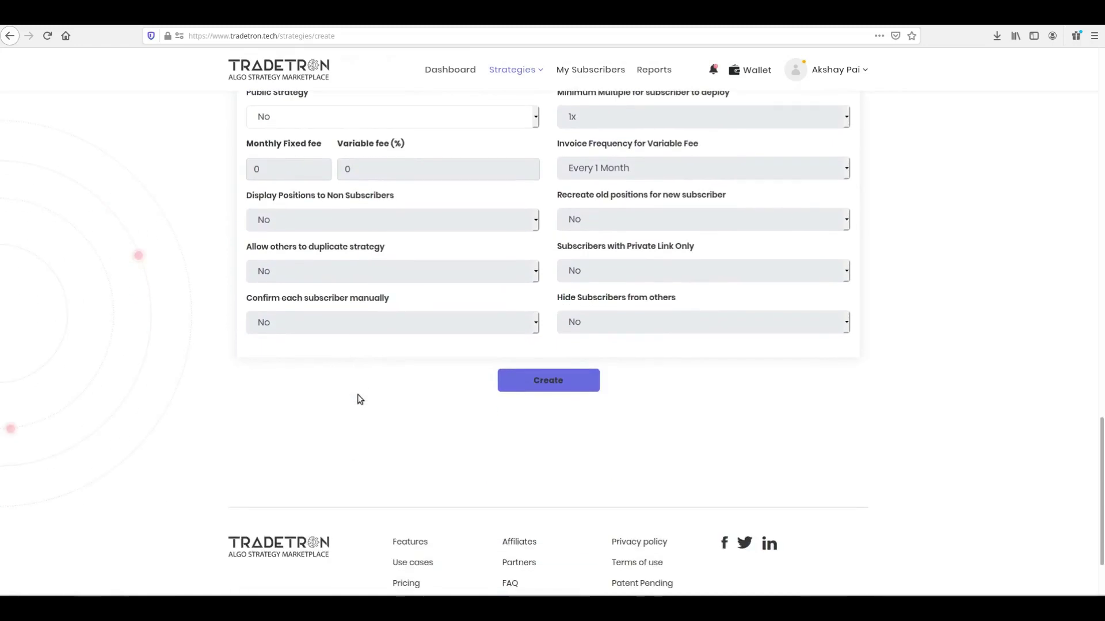
left_click(548, 380)
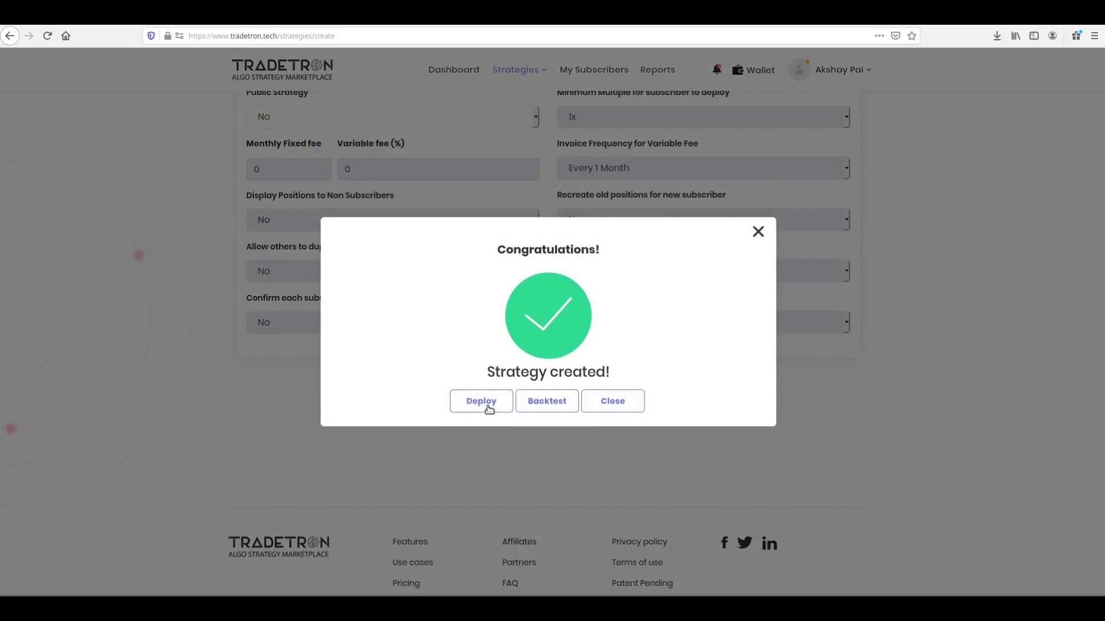
- Deploy Supertrend Short with Paper Trading as the execution type at 1x multiplier
left_click(489, 409)
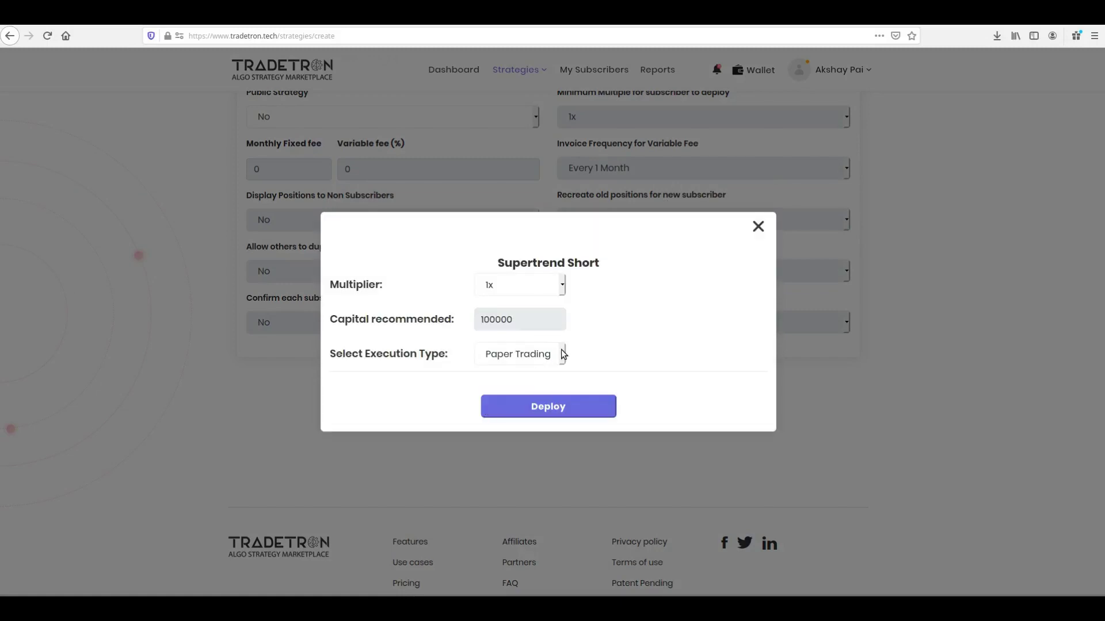
left_click(564, 355)
left_click(544, 375)
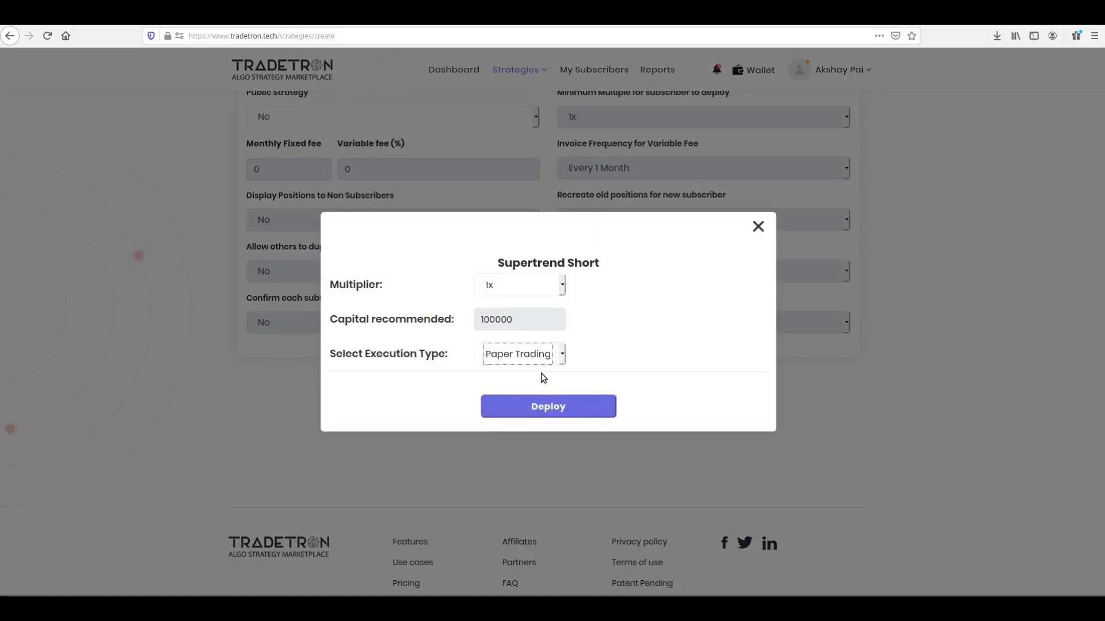
left_click(540, 405)
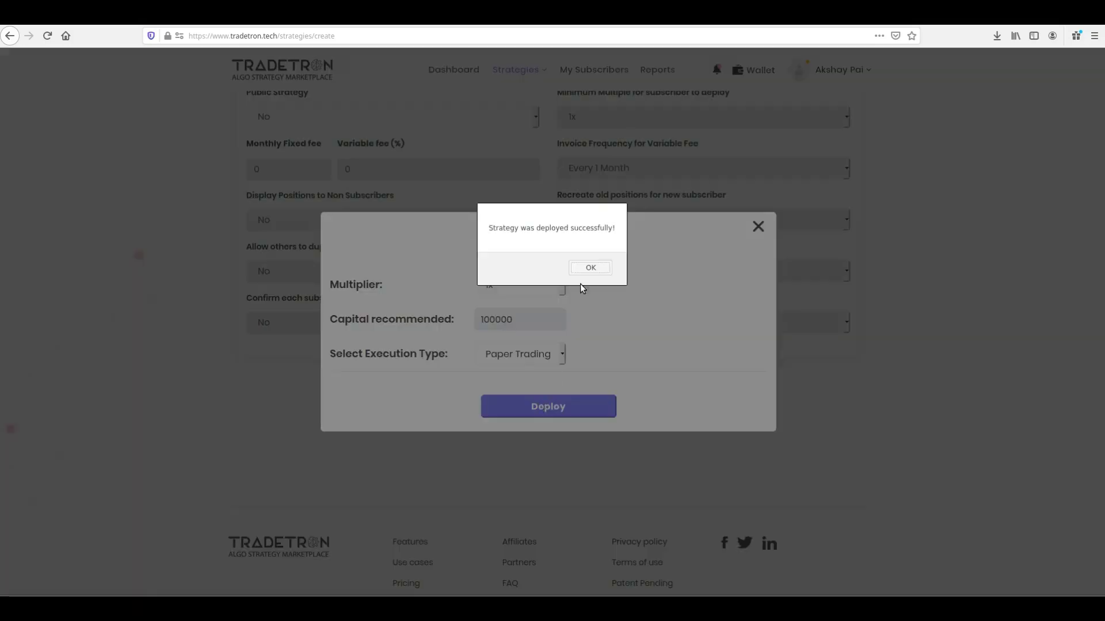